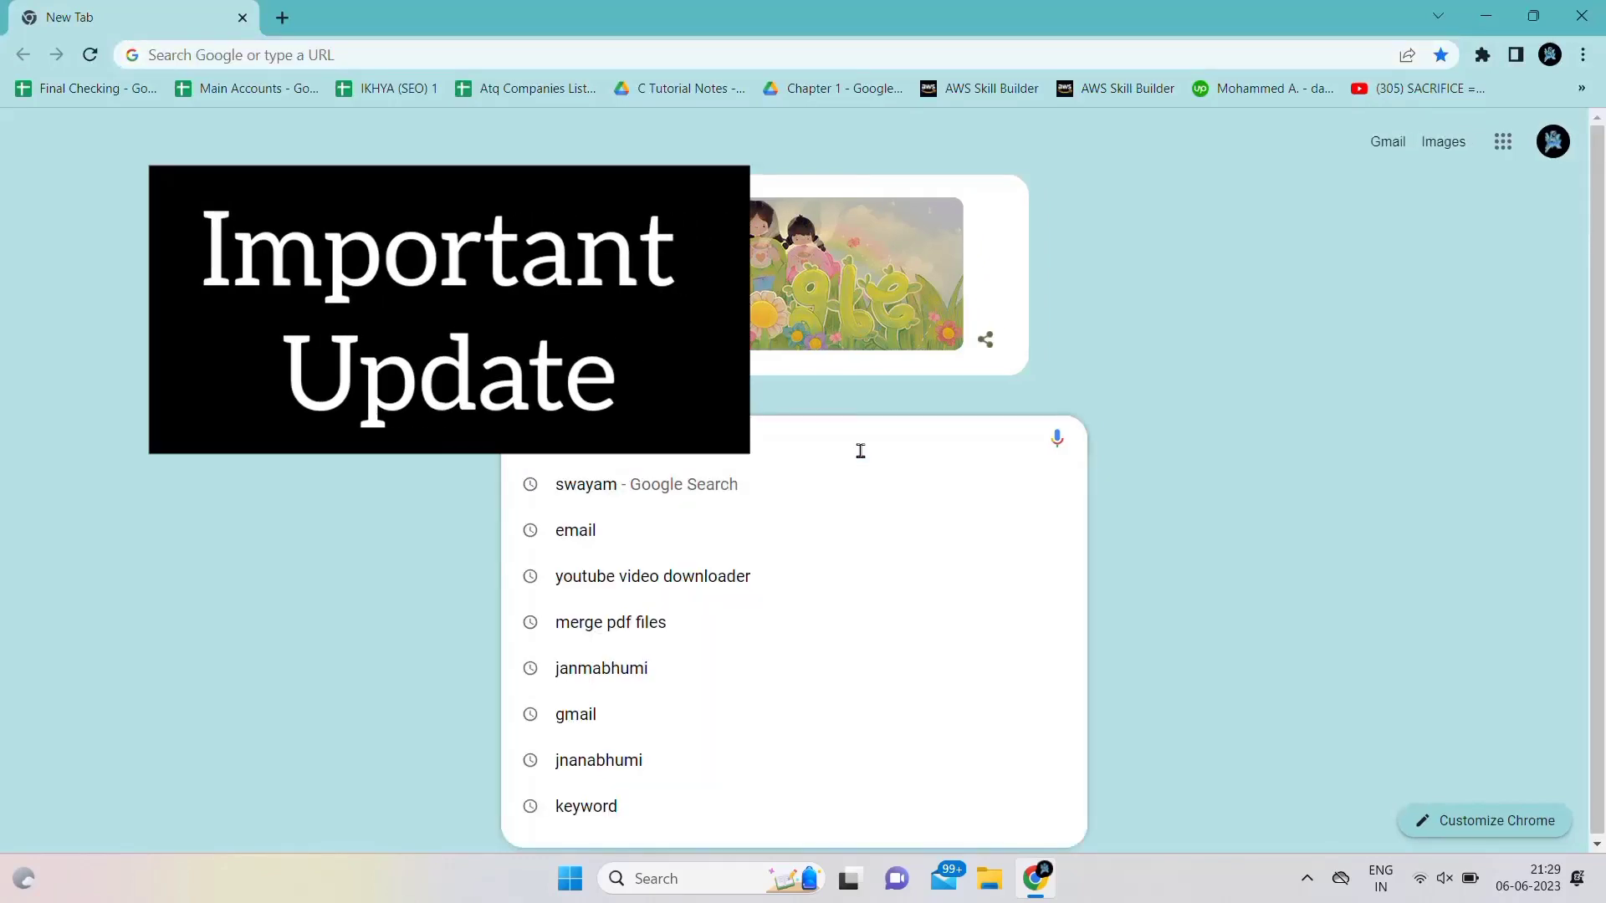
- Search Google for 'myaadhar' and zoom in on the results page
type("aa")
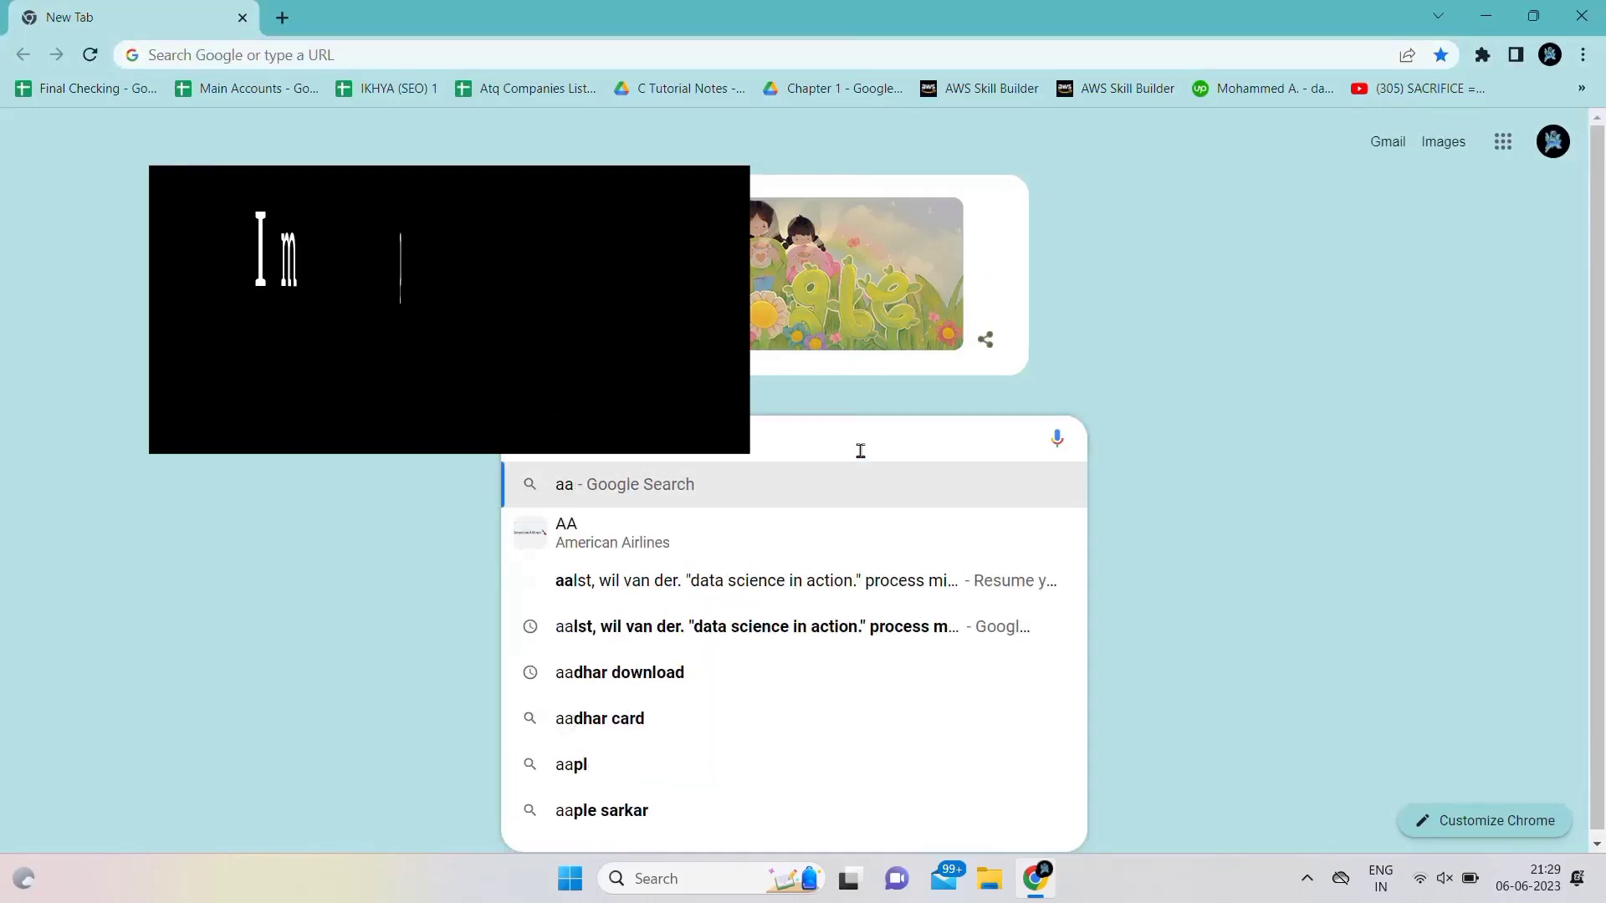
key("Escape")
type("myaadhar")
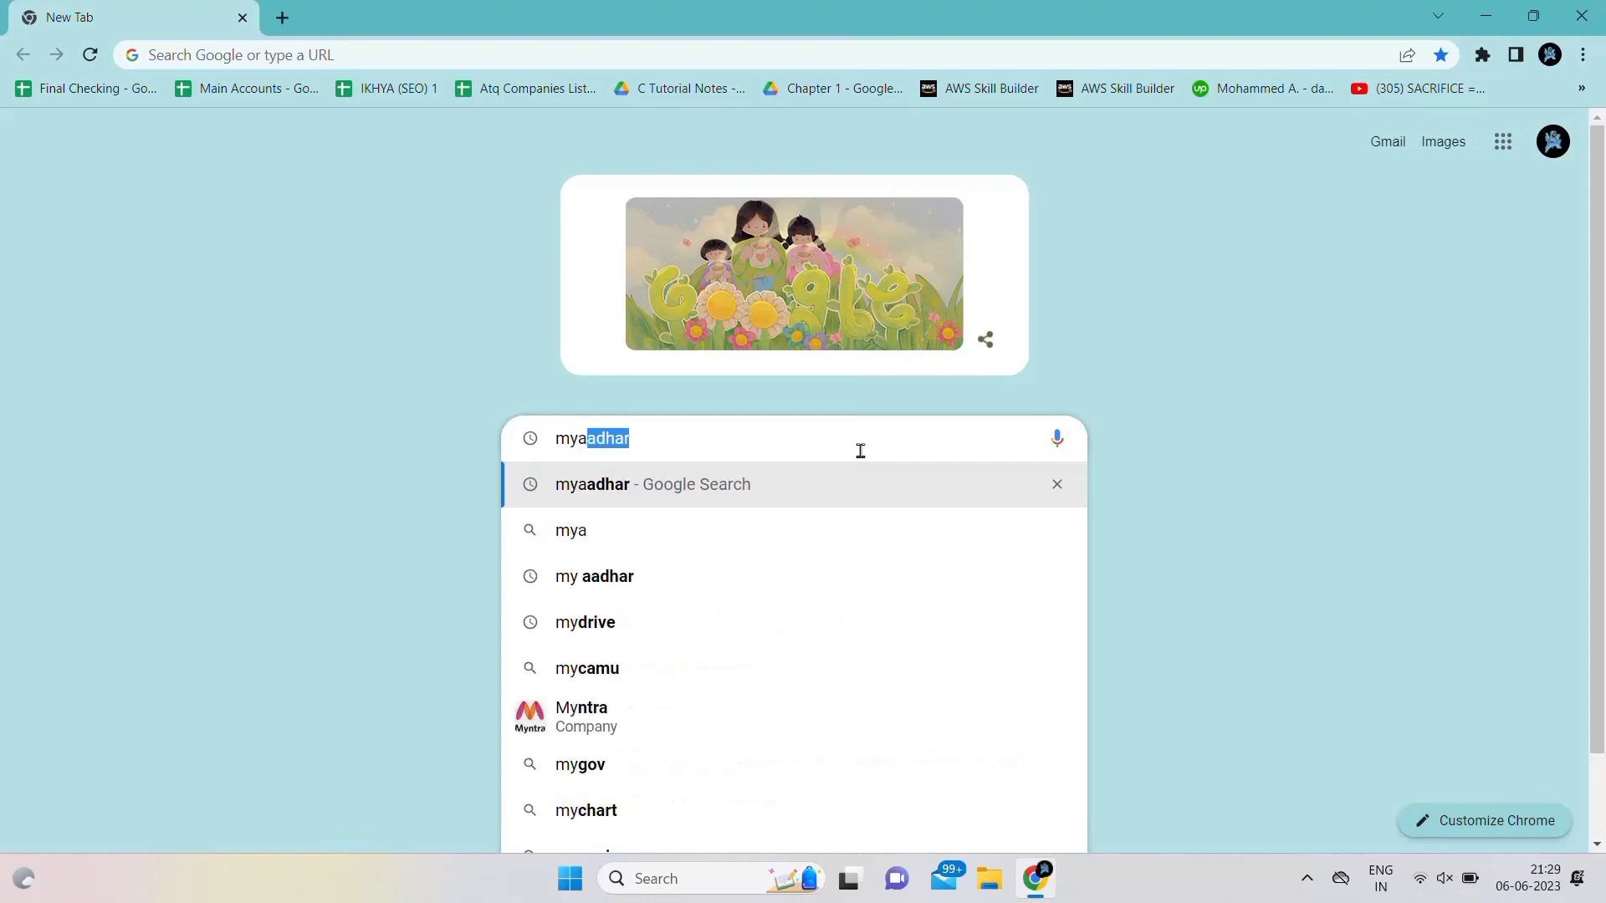
key("Return")
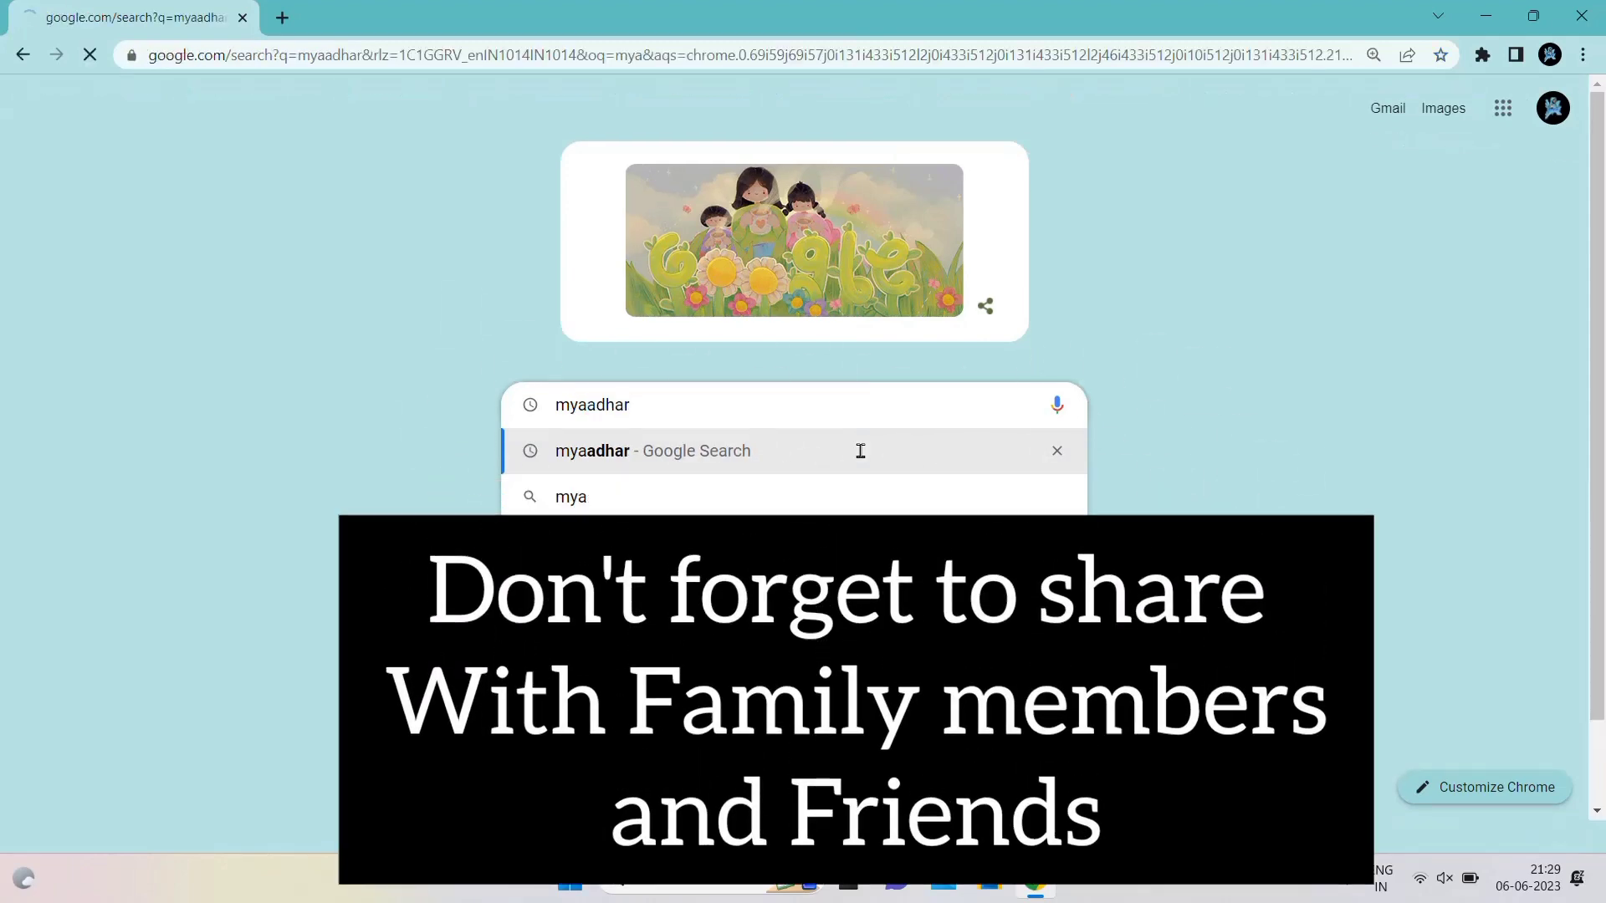
key("ctrl+plus")
key("ctrl+plus")
key("ctrl+plus")
key("ctrl+plus")
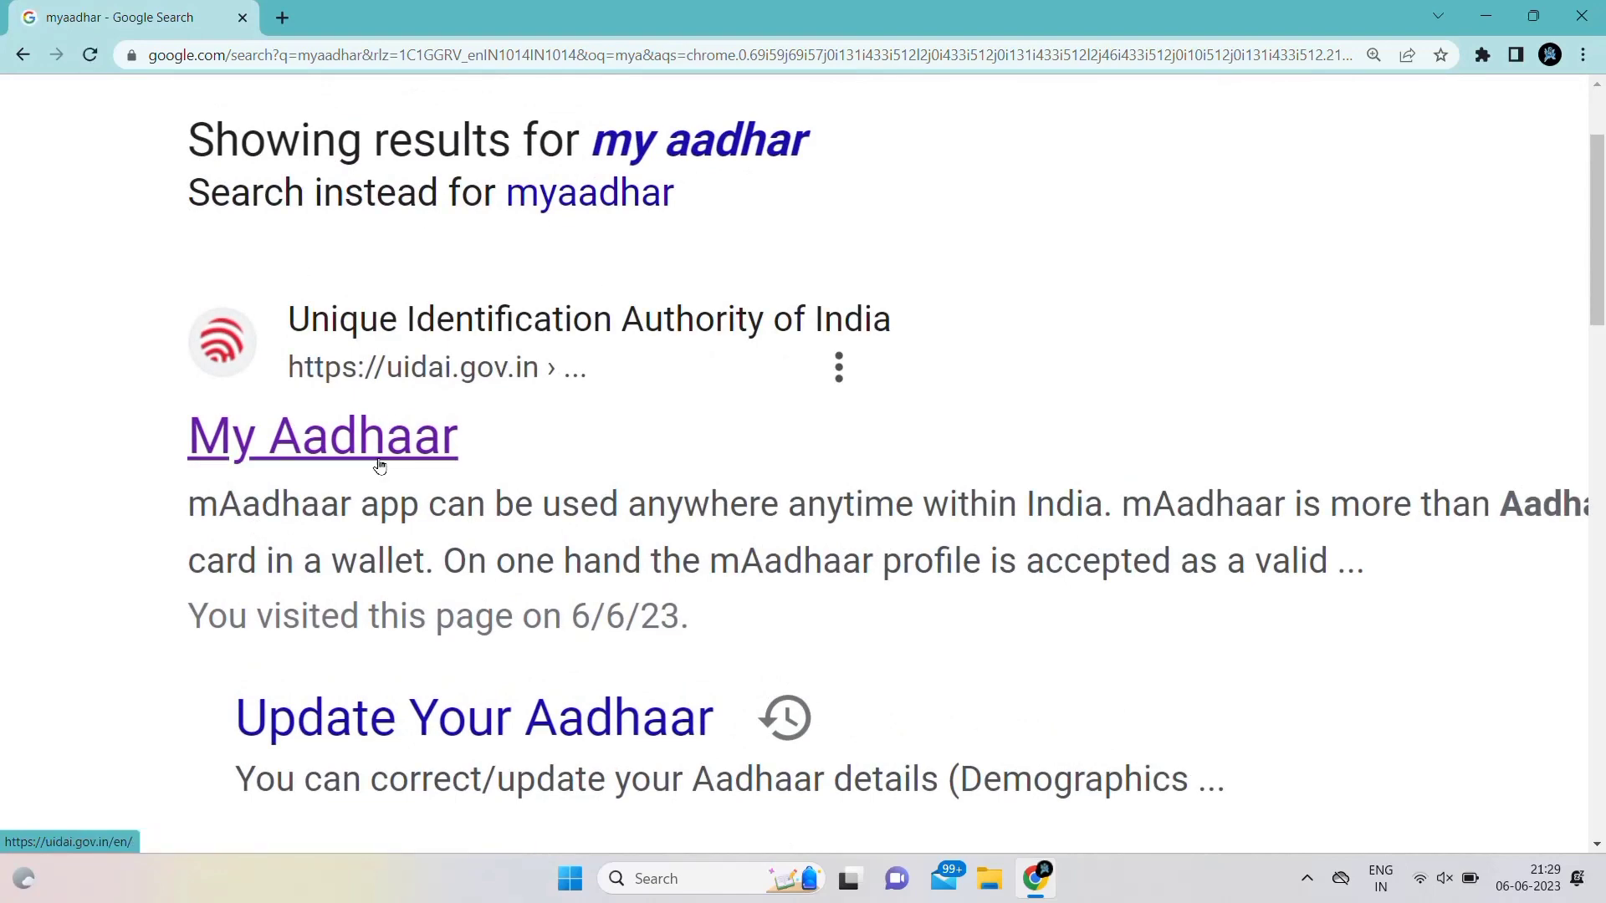
- Open the UIDAI My Aadhaar result, dismiss its popup, and launch the myAadhaar portal in a new tab
left_click(378, 461)
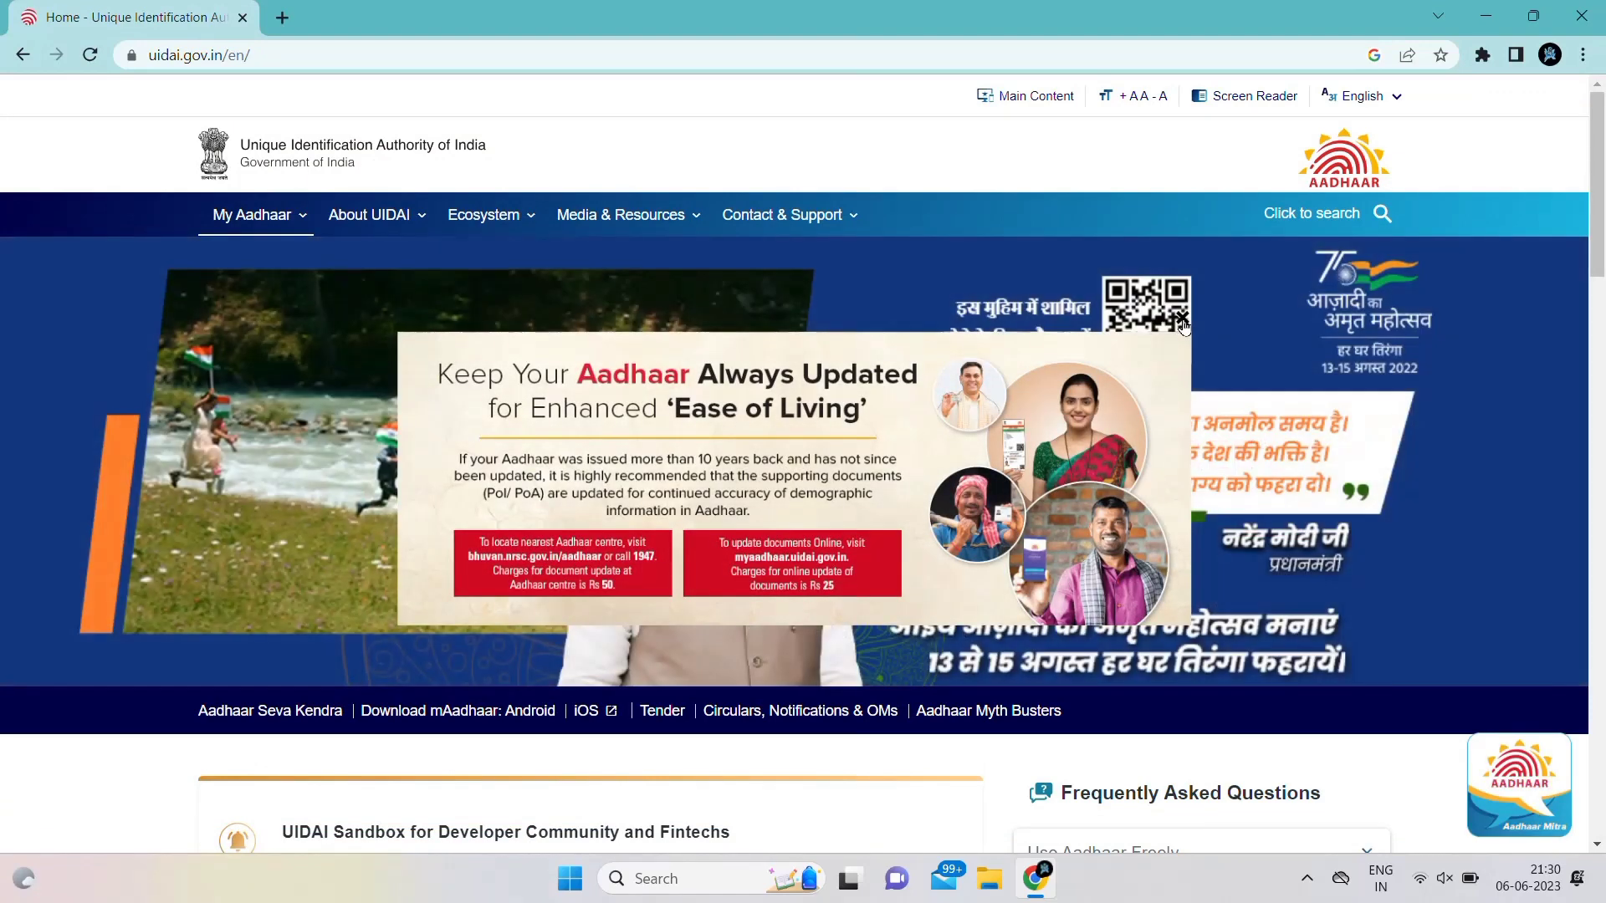
left_click(1183, 323)
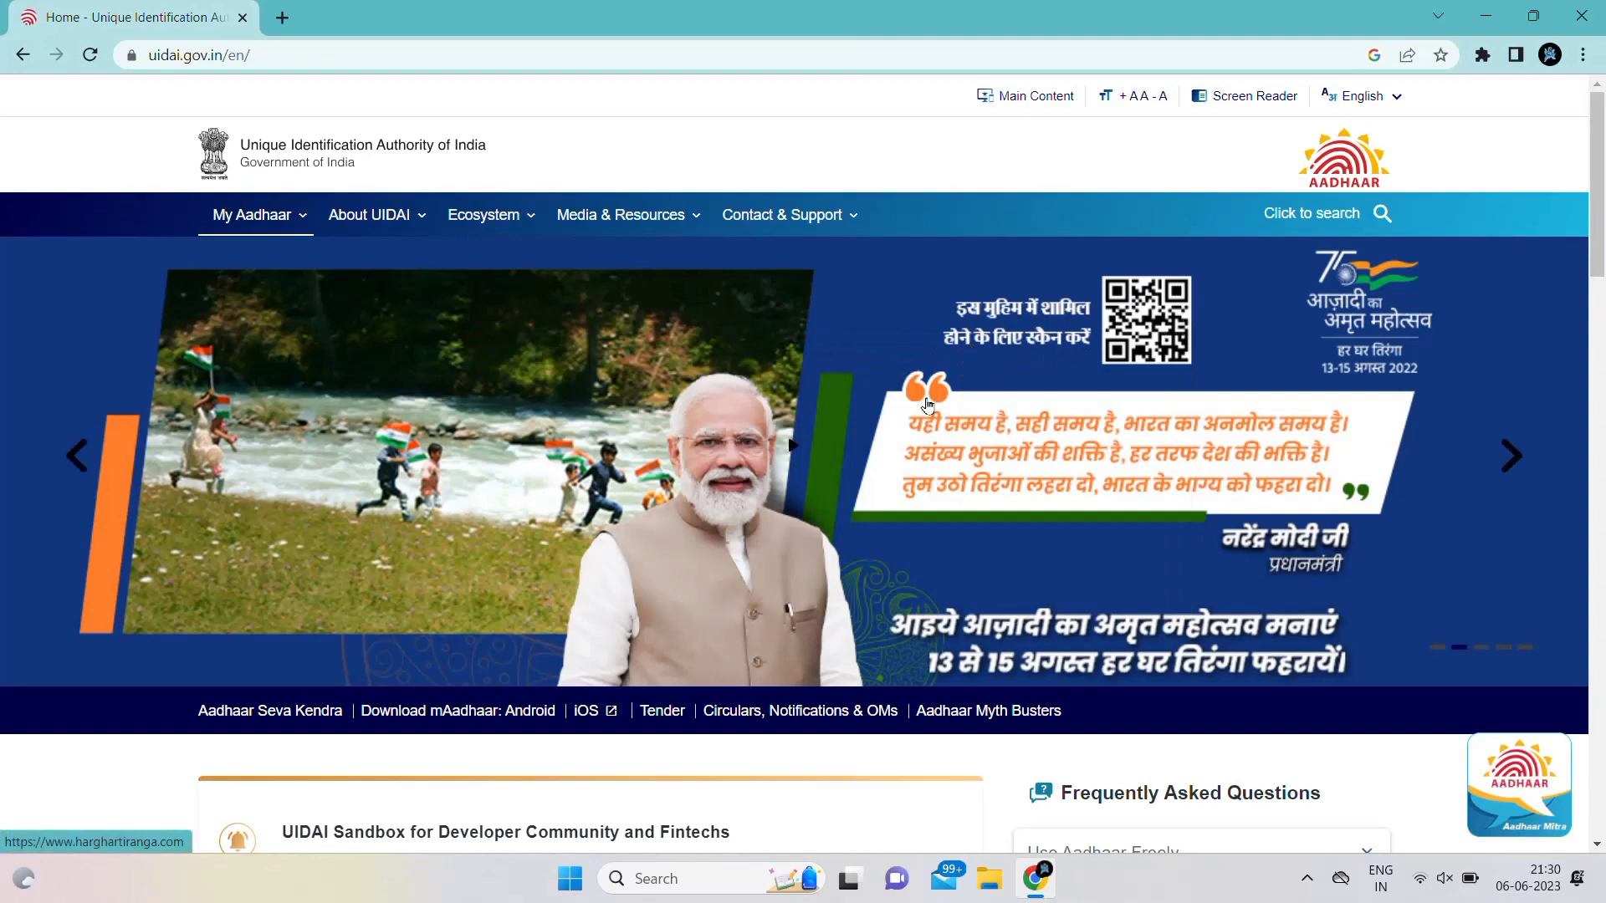
mouse_move(240, 208)
scroll(240, 208, "up", 5)
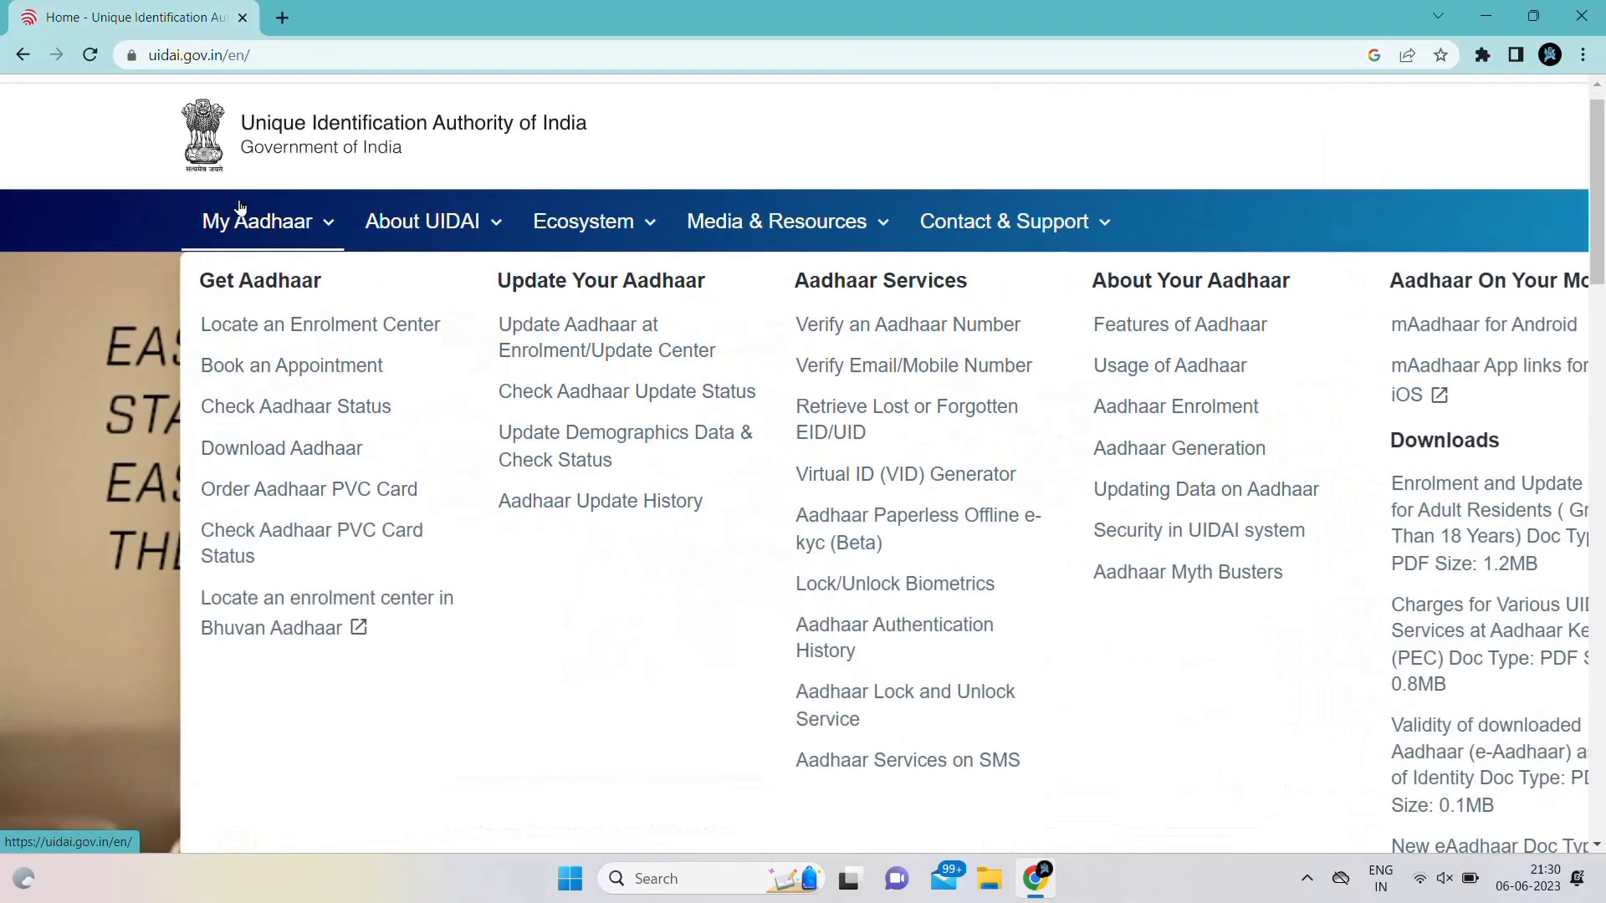
scroll(240, 208, "up", 2)
scroll(240, 208, "left", 2)
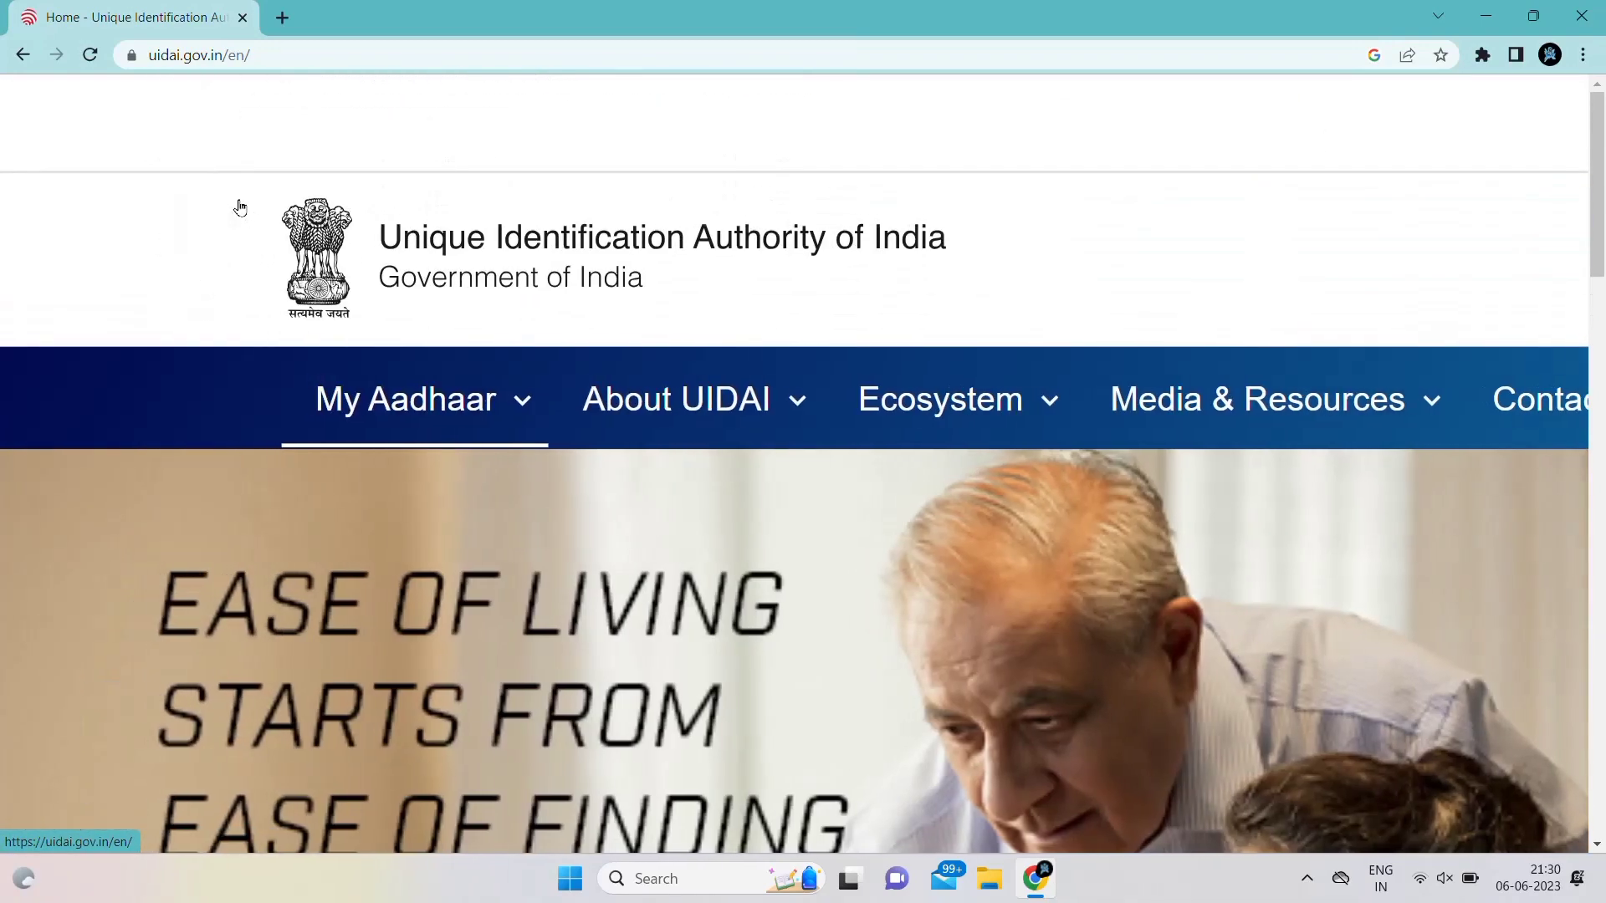
mouse_move(439, 399)
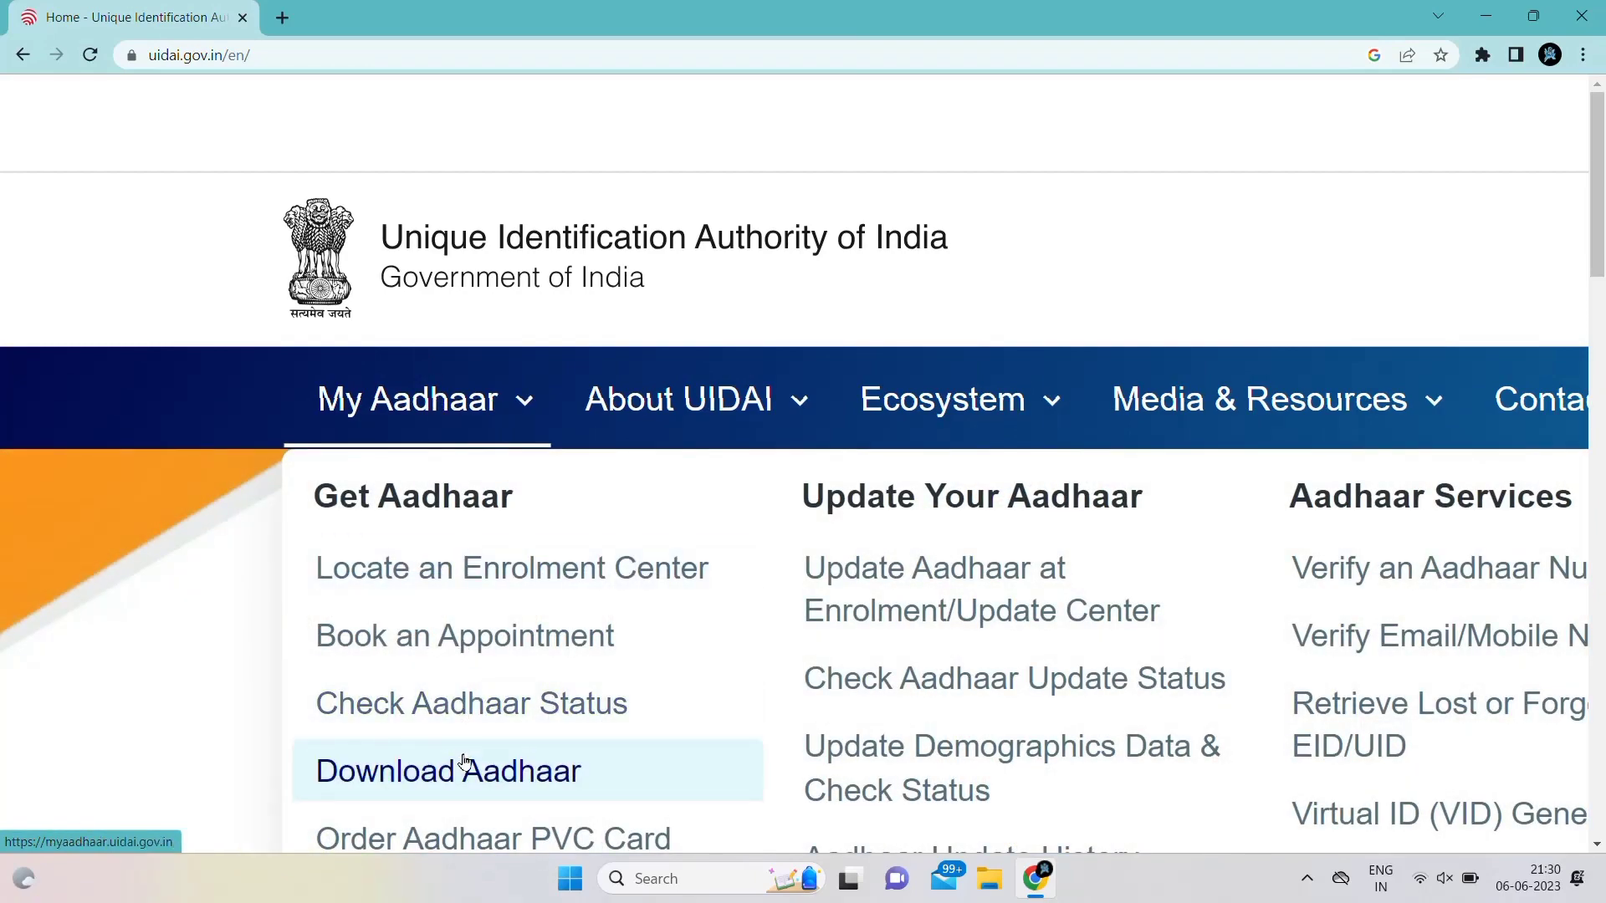
scroll(465, 763, "up", 2)
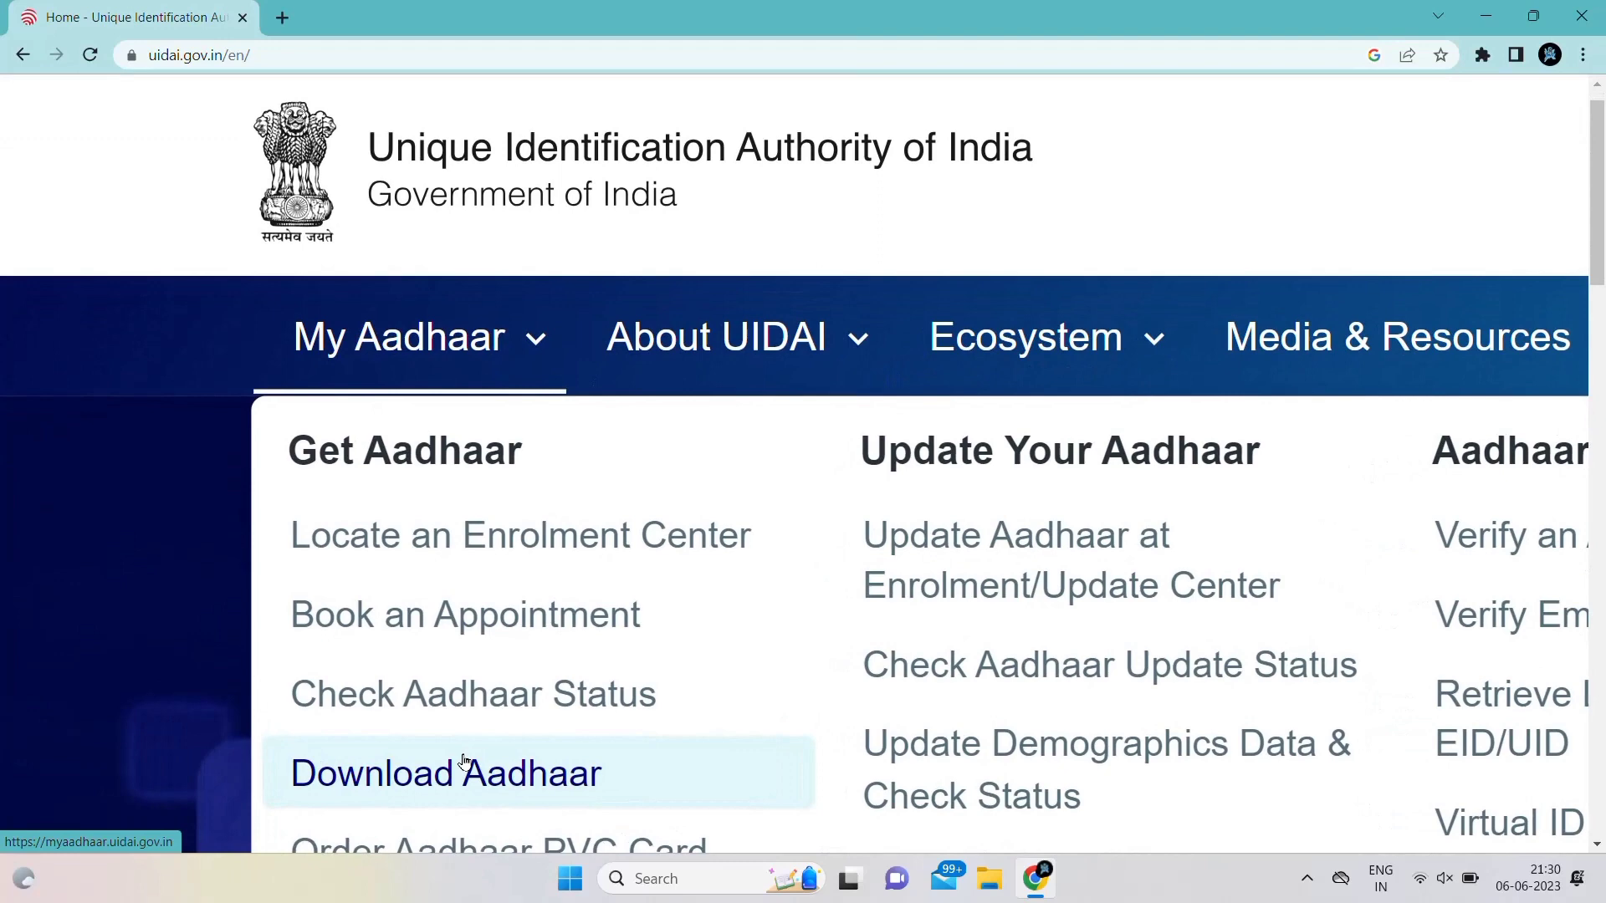
scroll(465, 763, "down", 1)
scroll(476, 705, "up", 2)
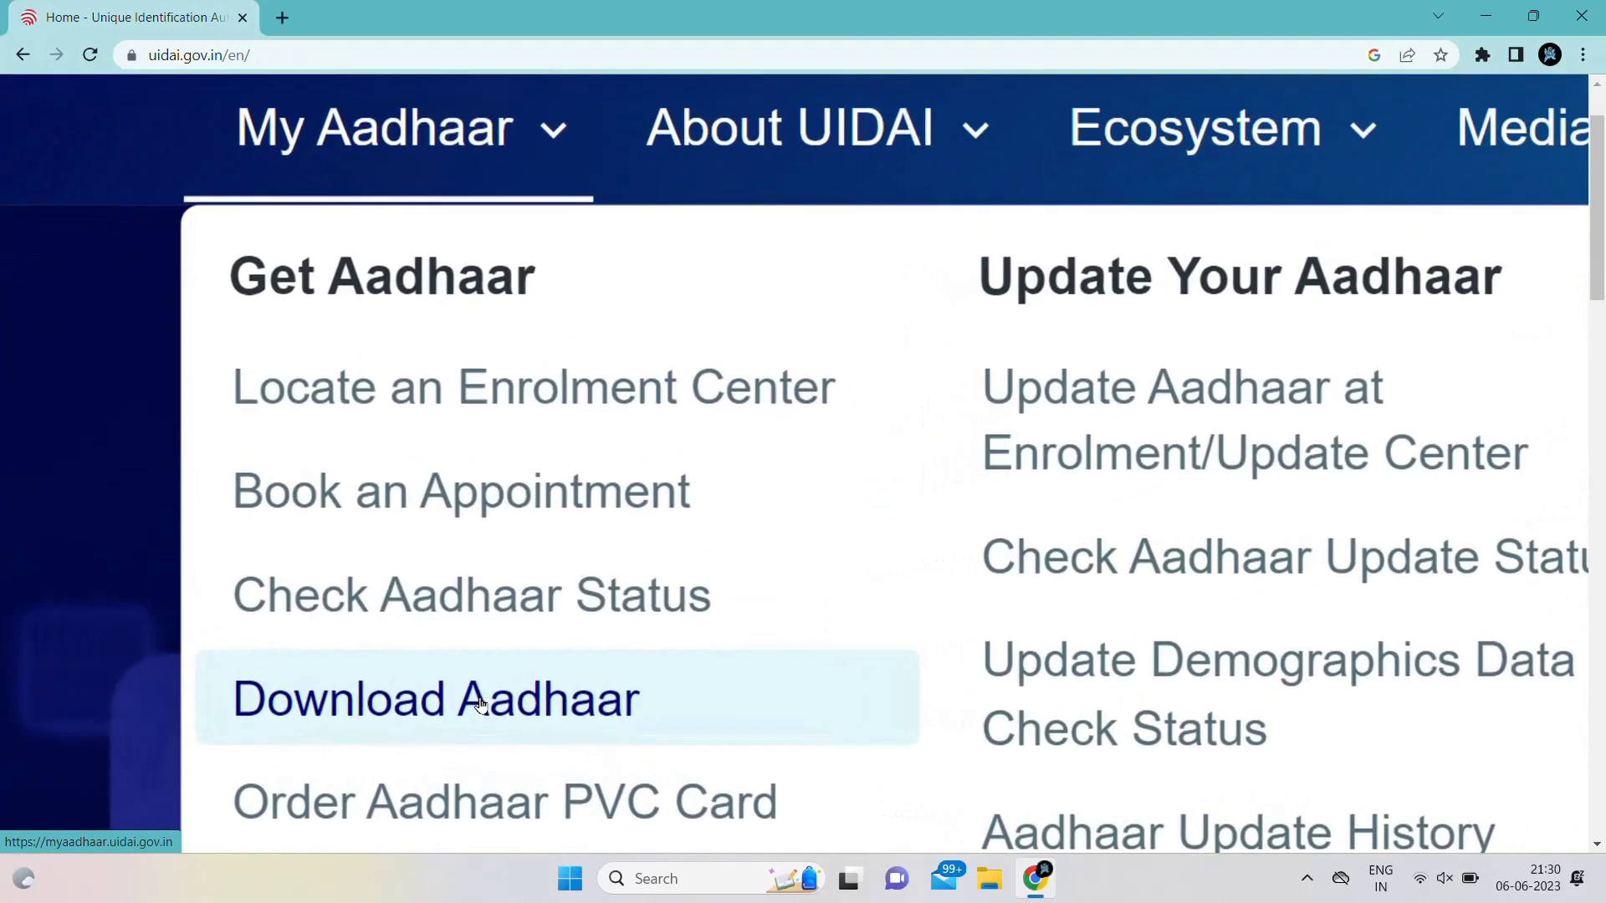
left_click(481, 704)
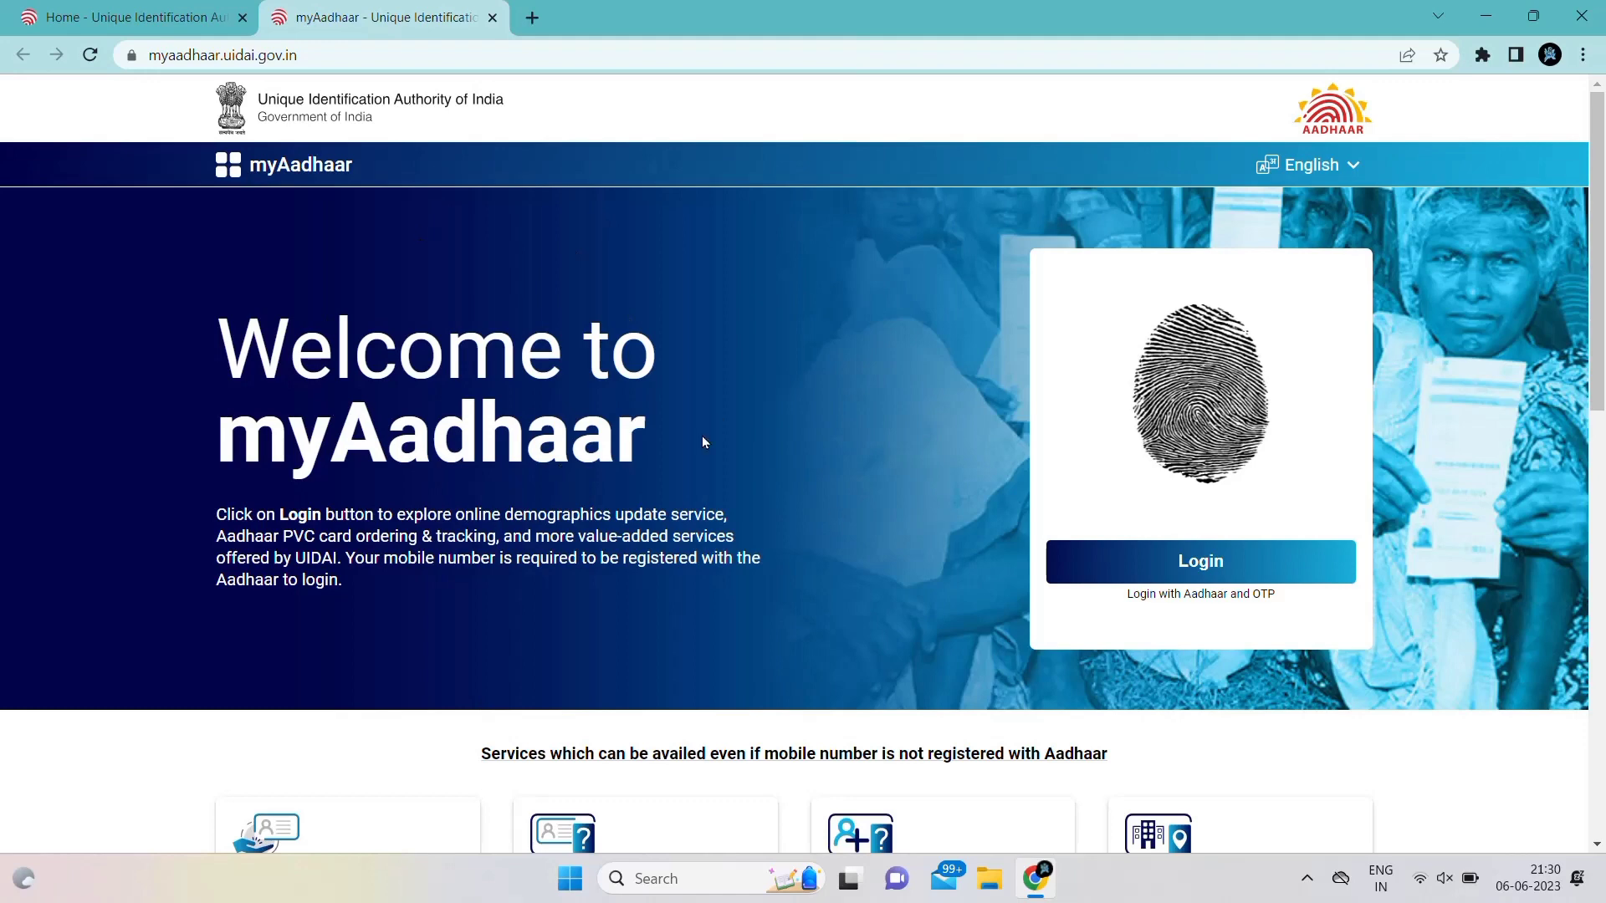
- From the Welcome to myAadhaar page, proceed to the Login page
left_click_drag(232, 369, 675, 440)
left_click(855, 523)
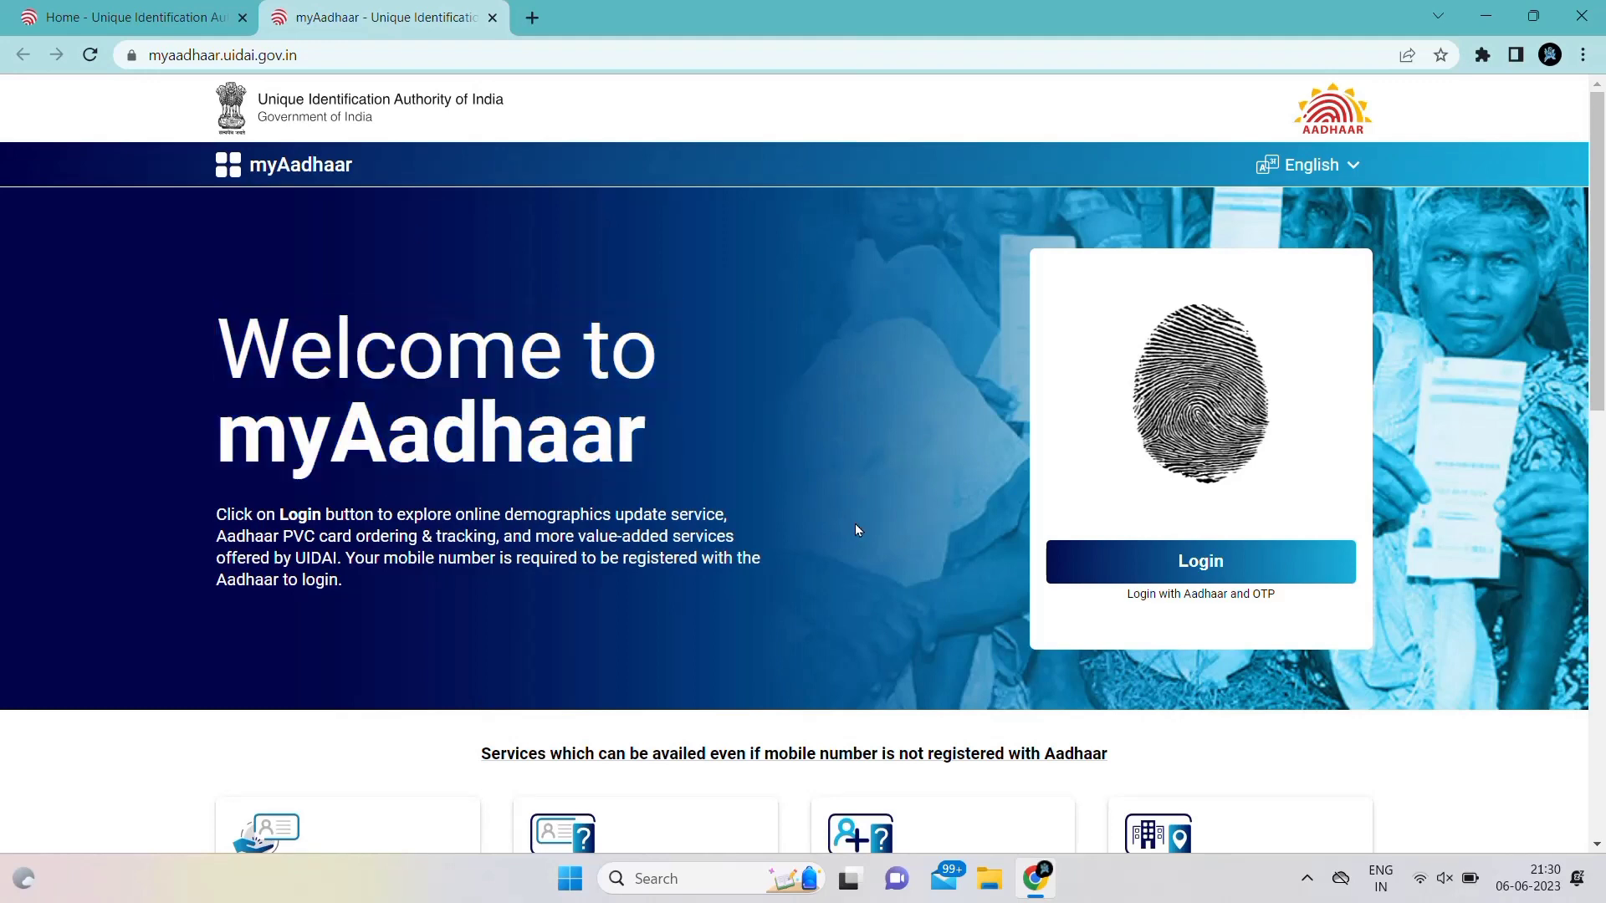
left_click(1241, 573)
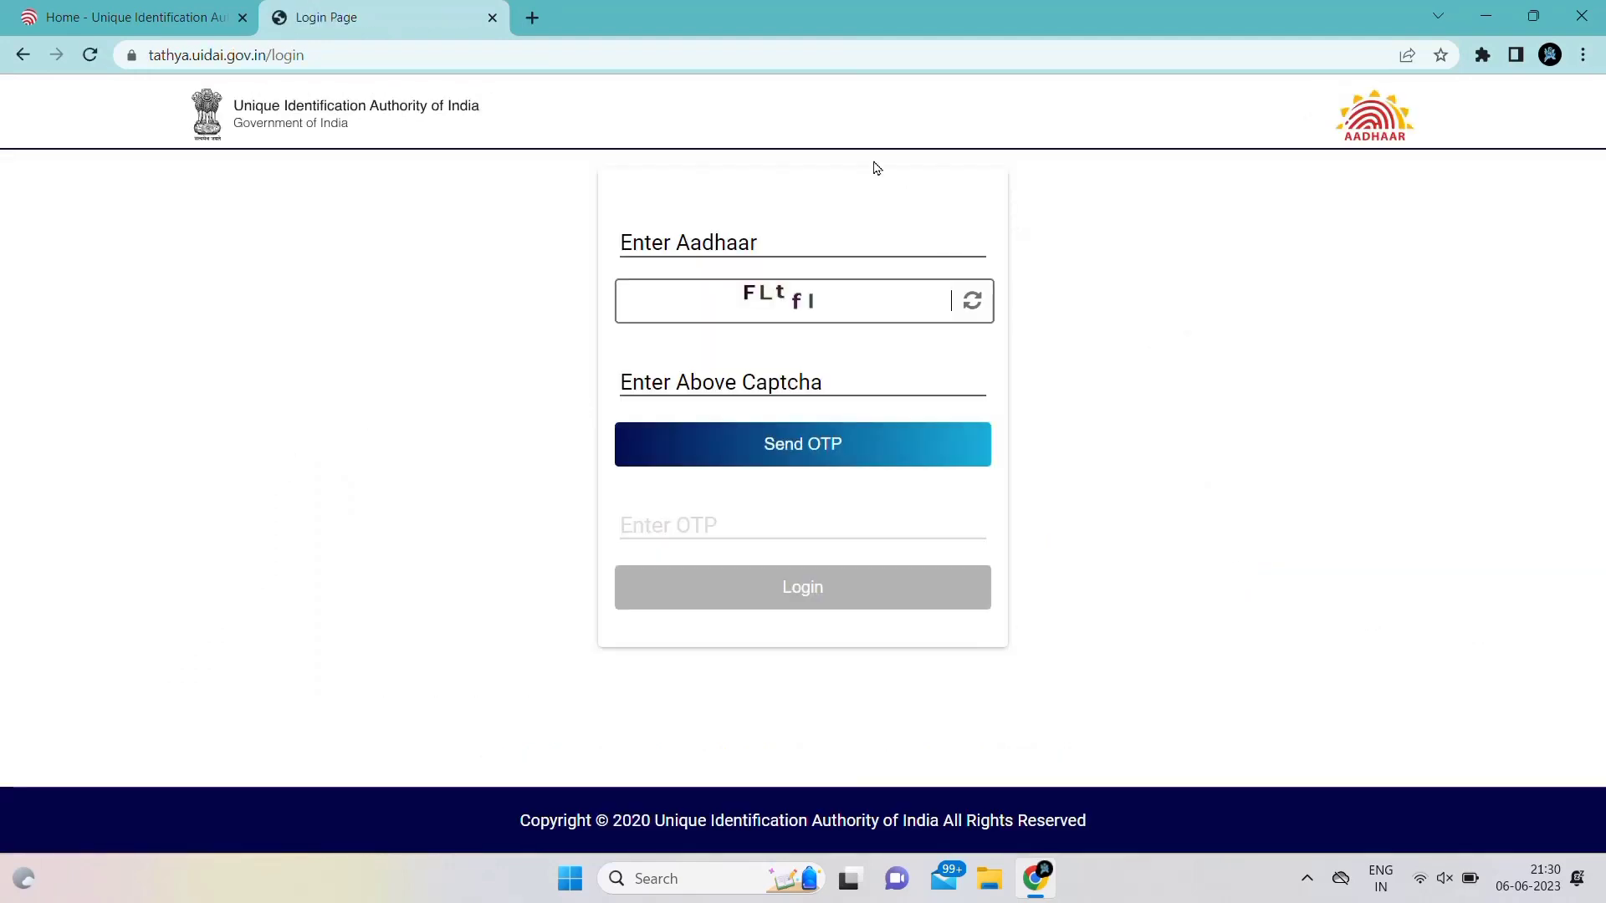
- Enter the Aadhaar number and the displayed captcha, then request a login OTP
left_click(804, 245)
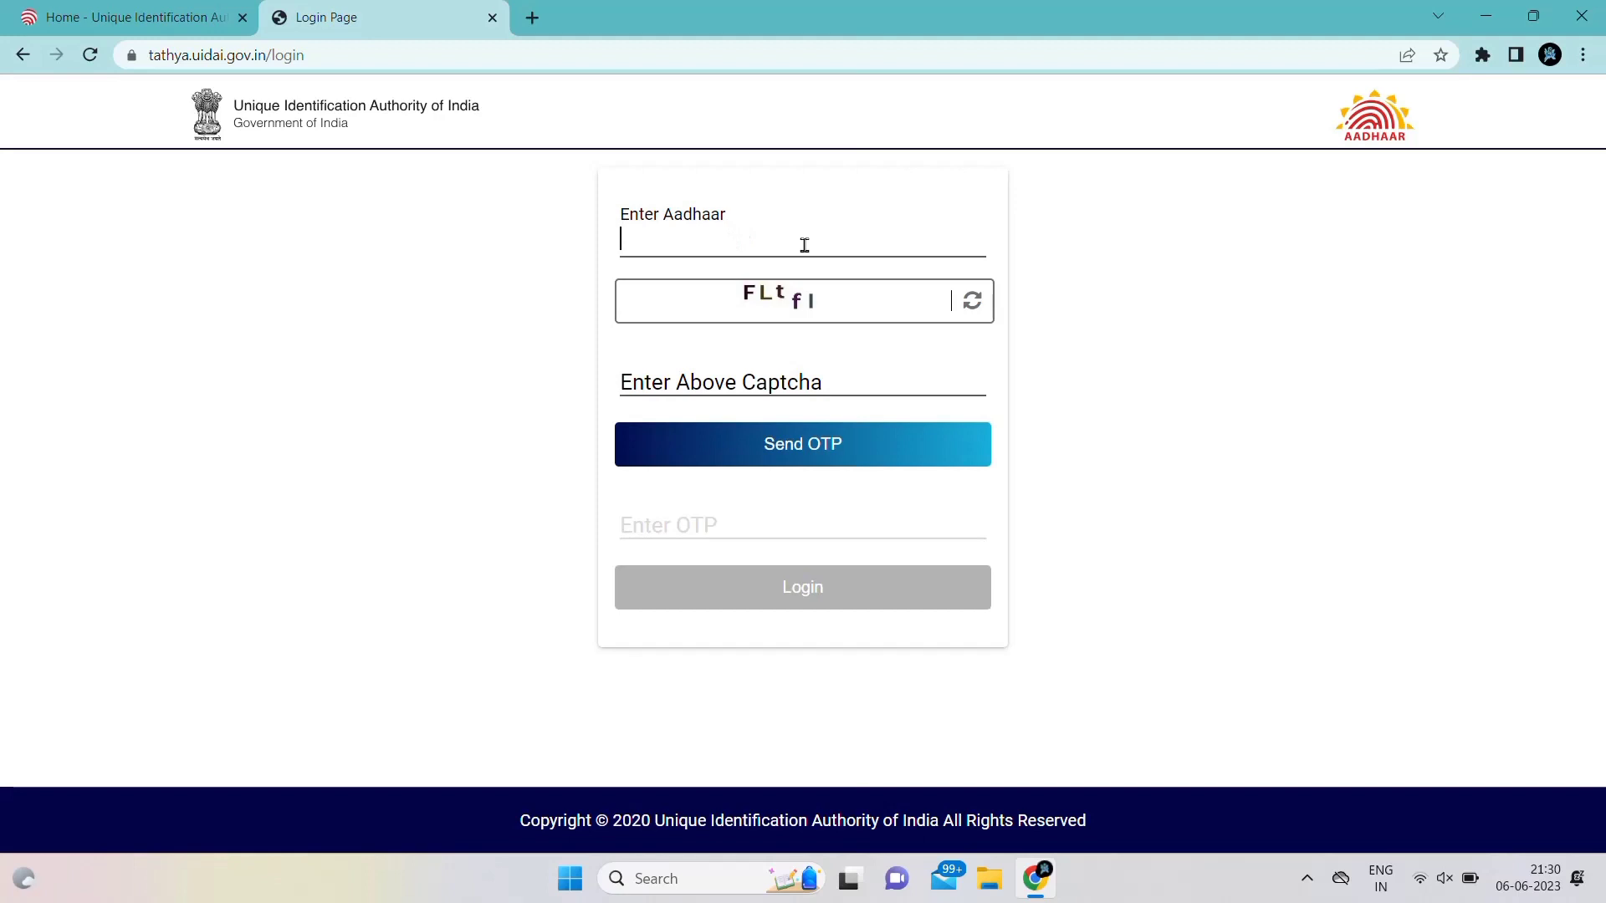
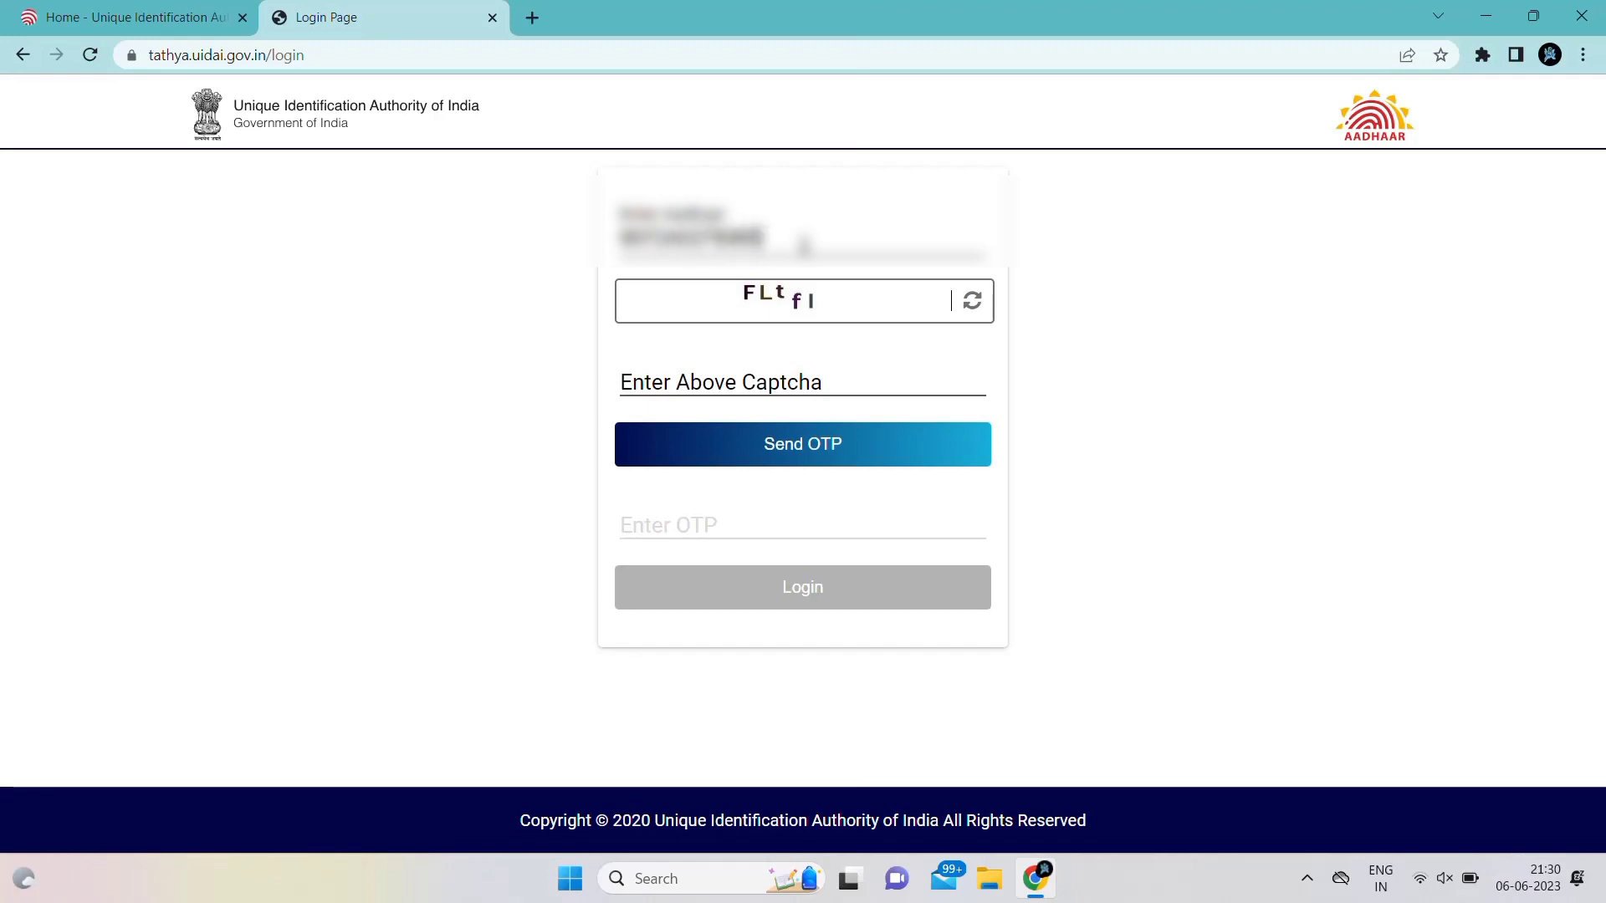
left_click(767, 370)
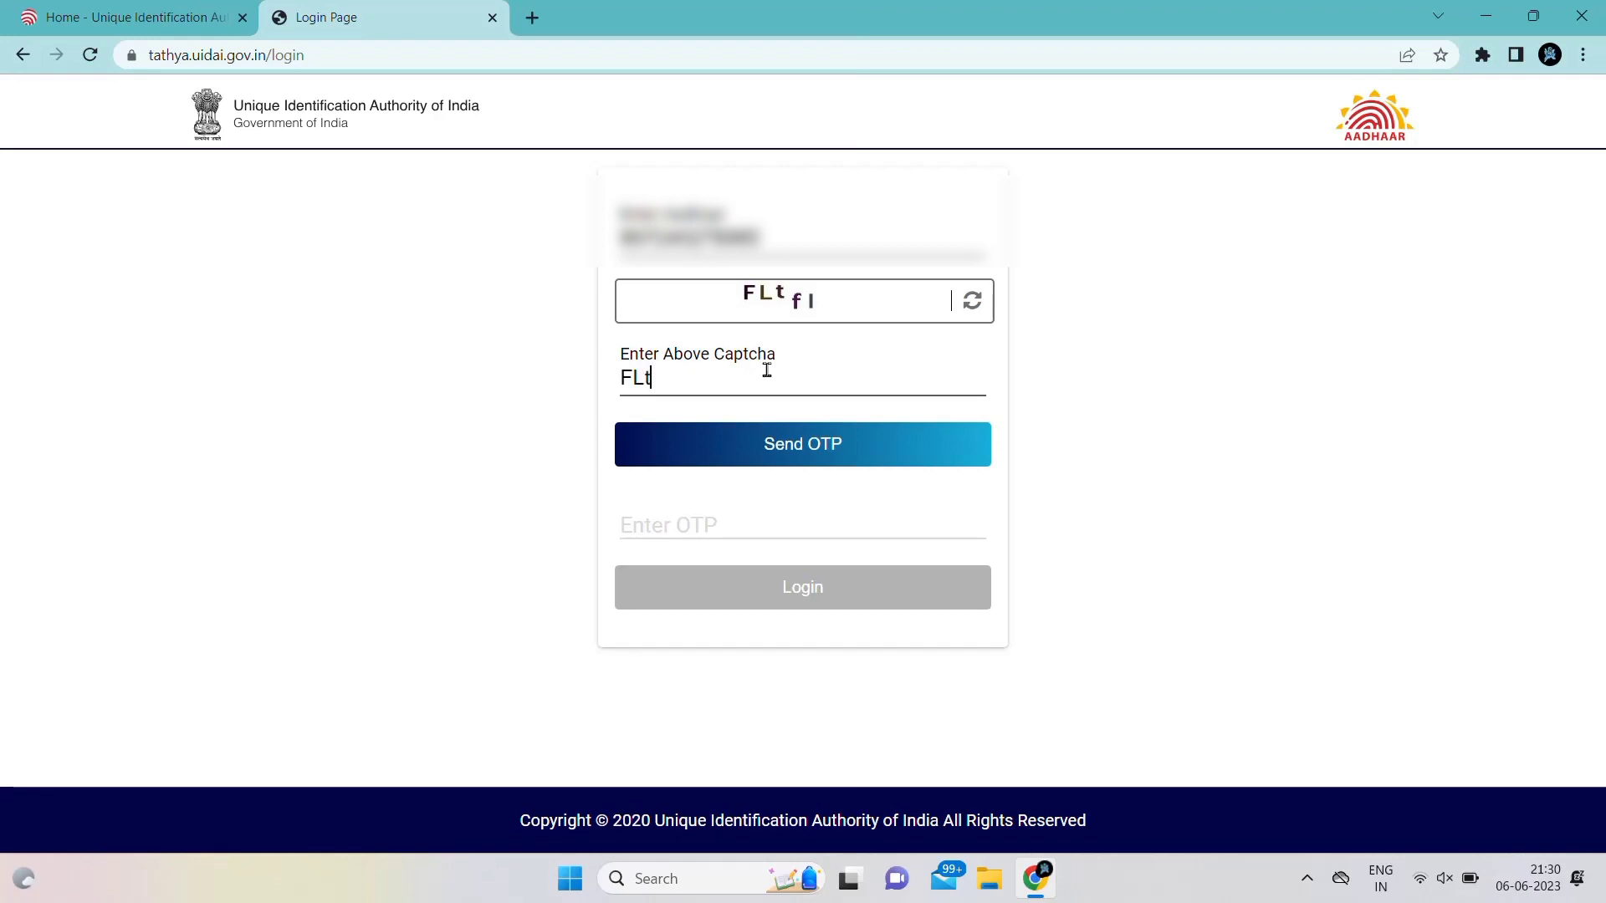
type("FLtfl")
left_click(770, 444)
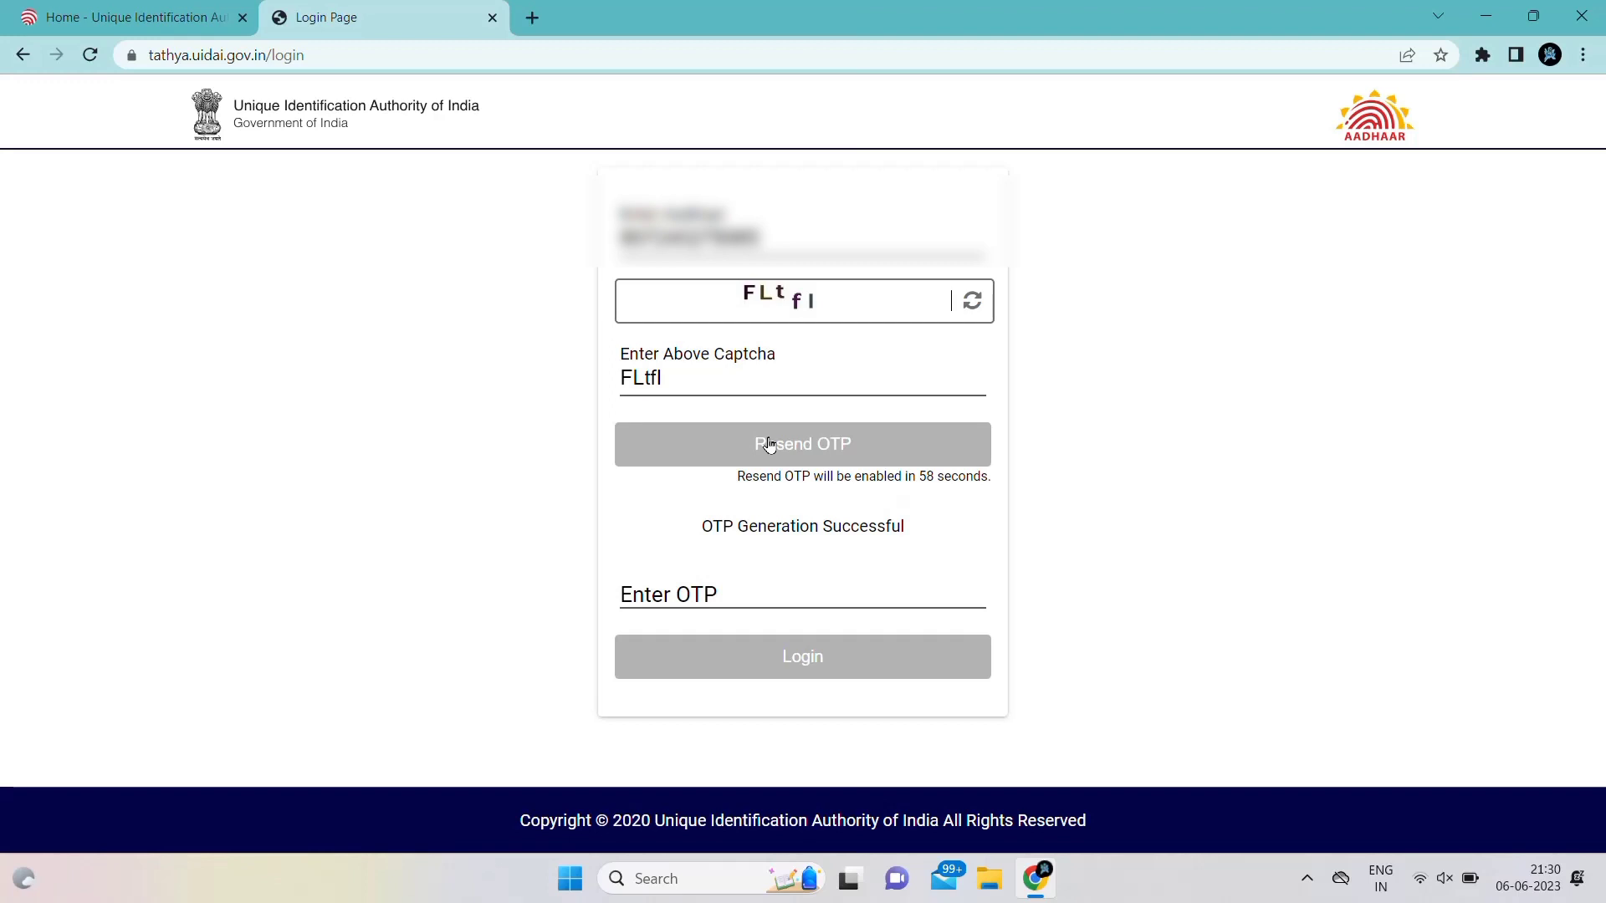
- Enter the received six-digit OTP and log in to myAadhaar
left_click(741, 588)
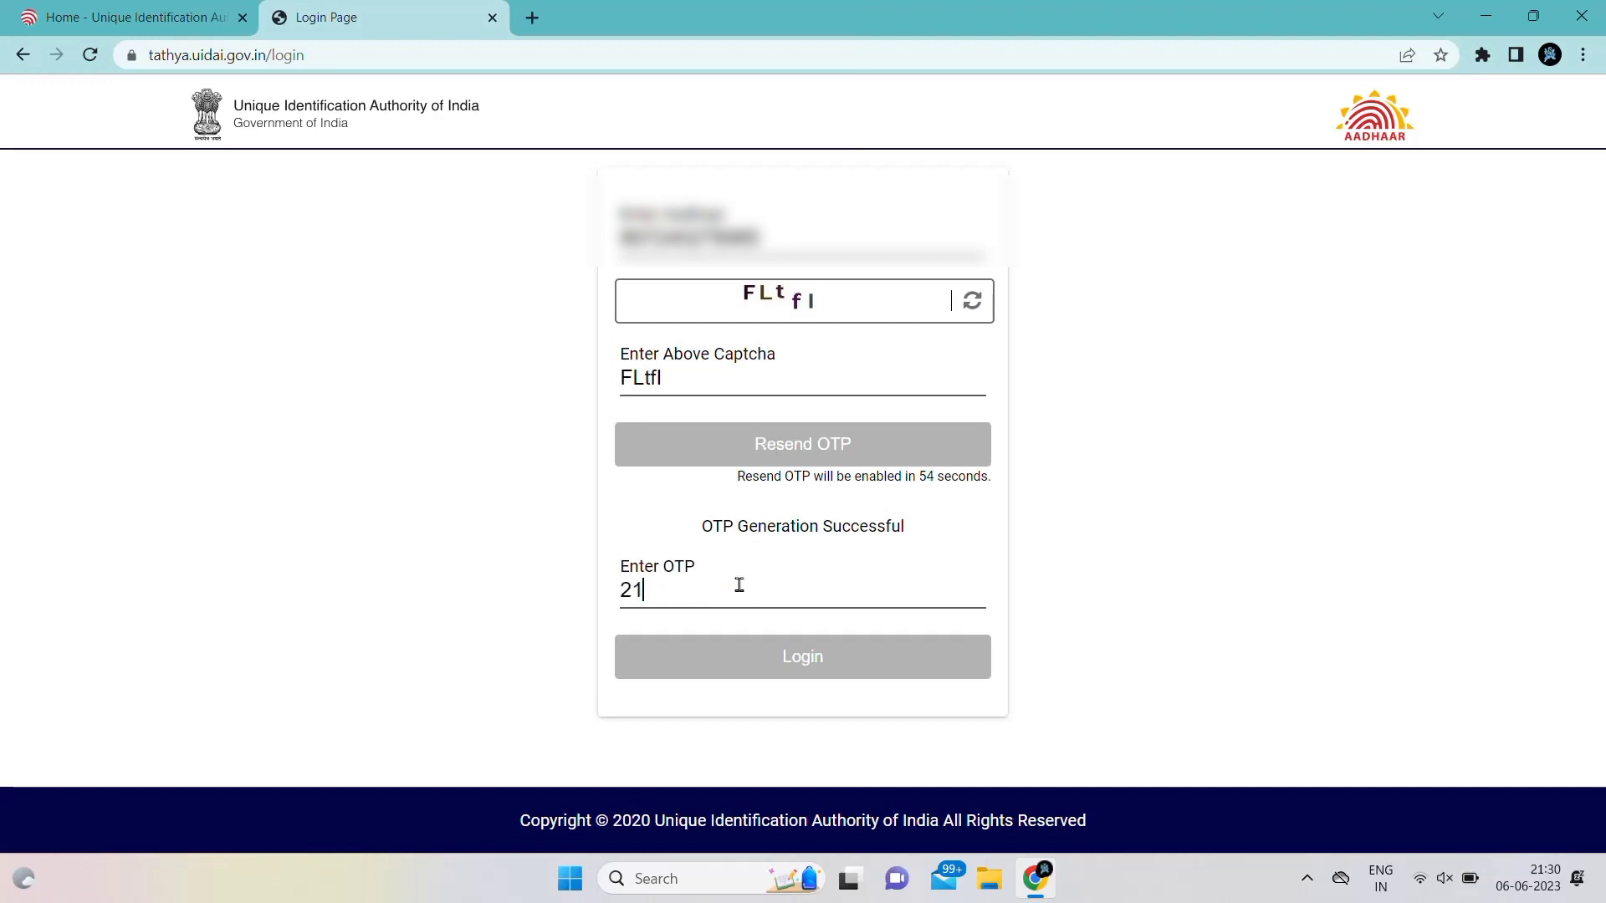
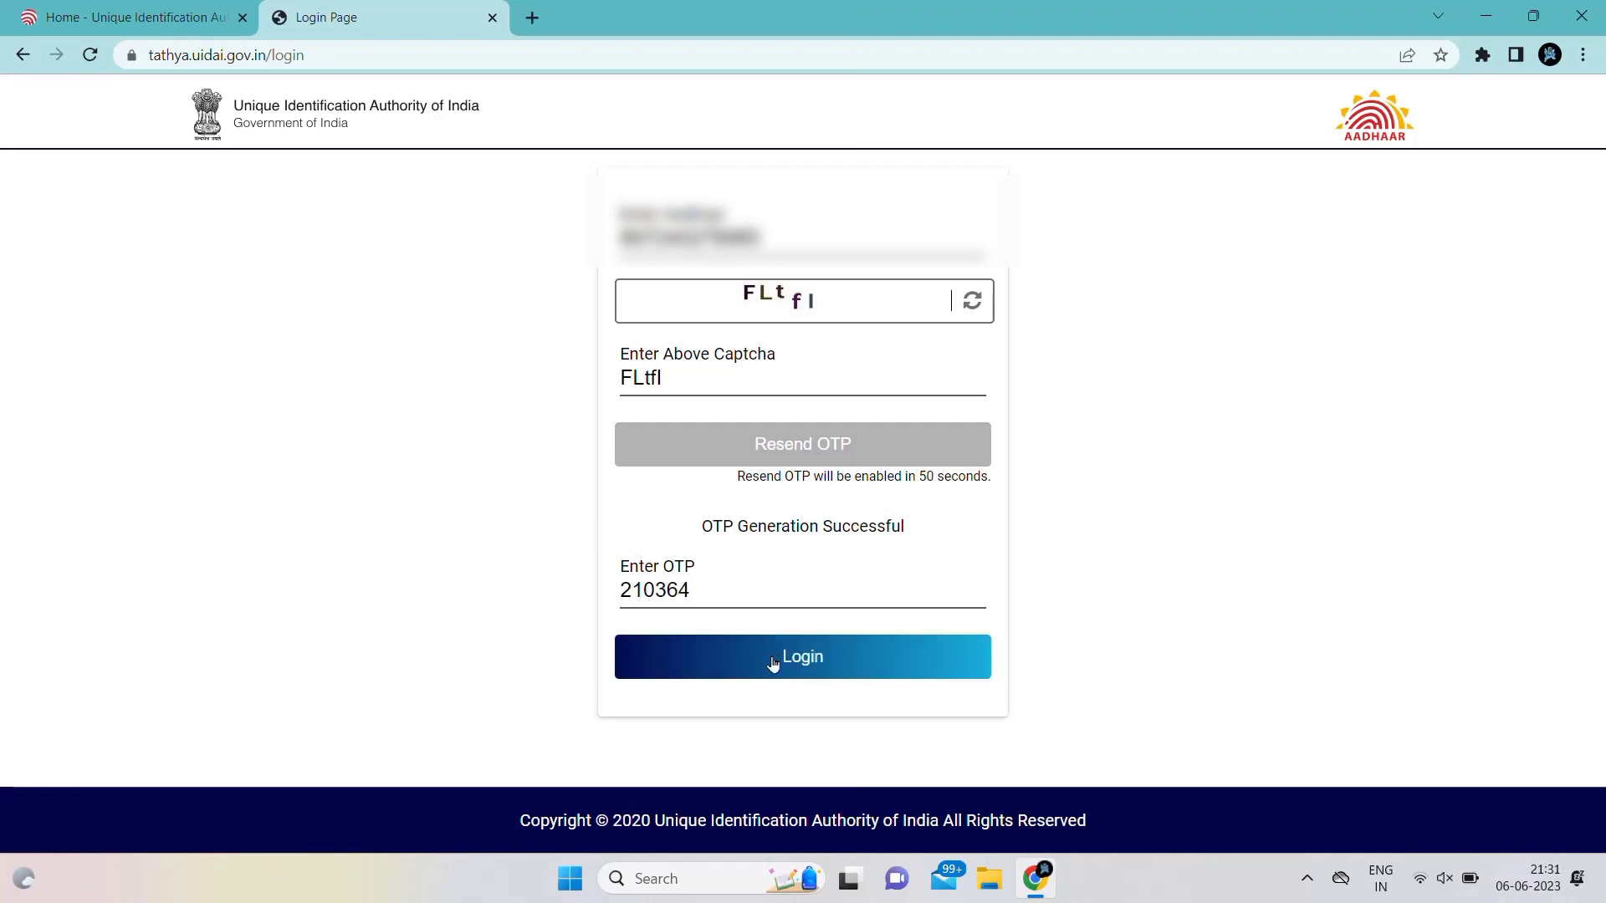
left_click(773, 663)
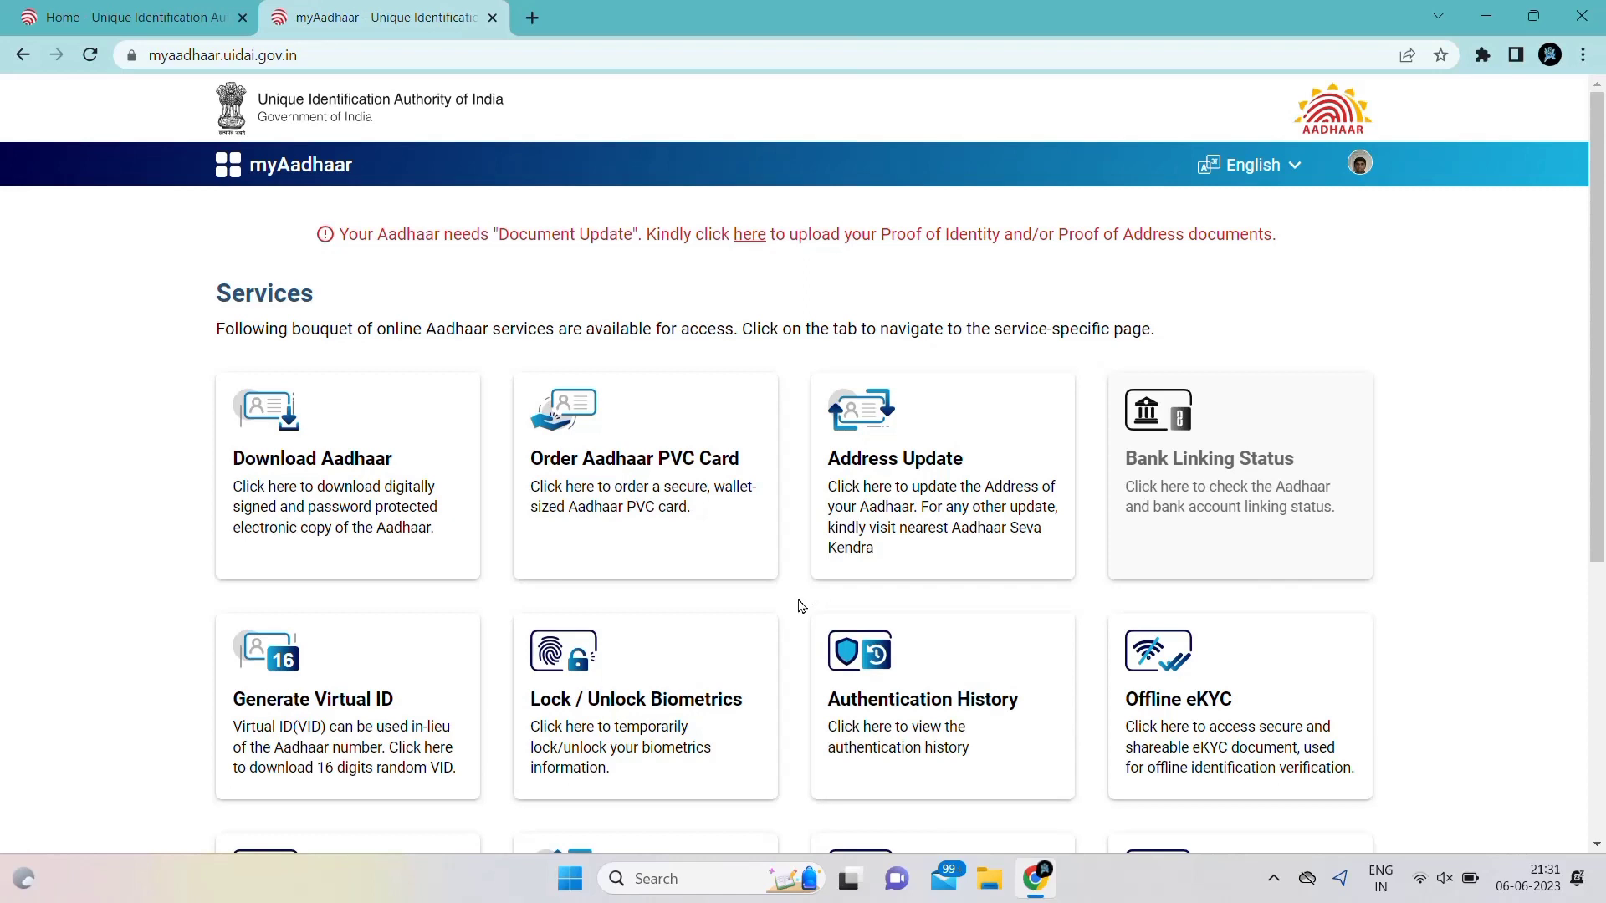
- Find the Document Update card among the Services and open it
scroll(801, 605, "down", 1)
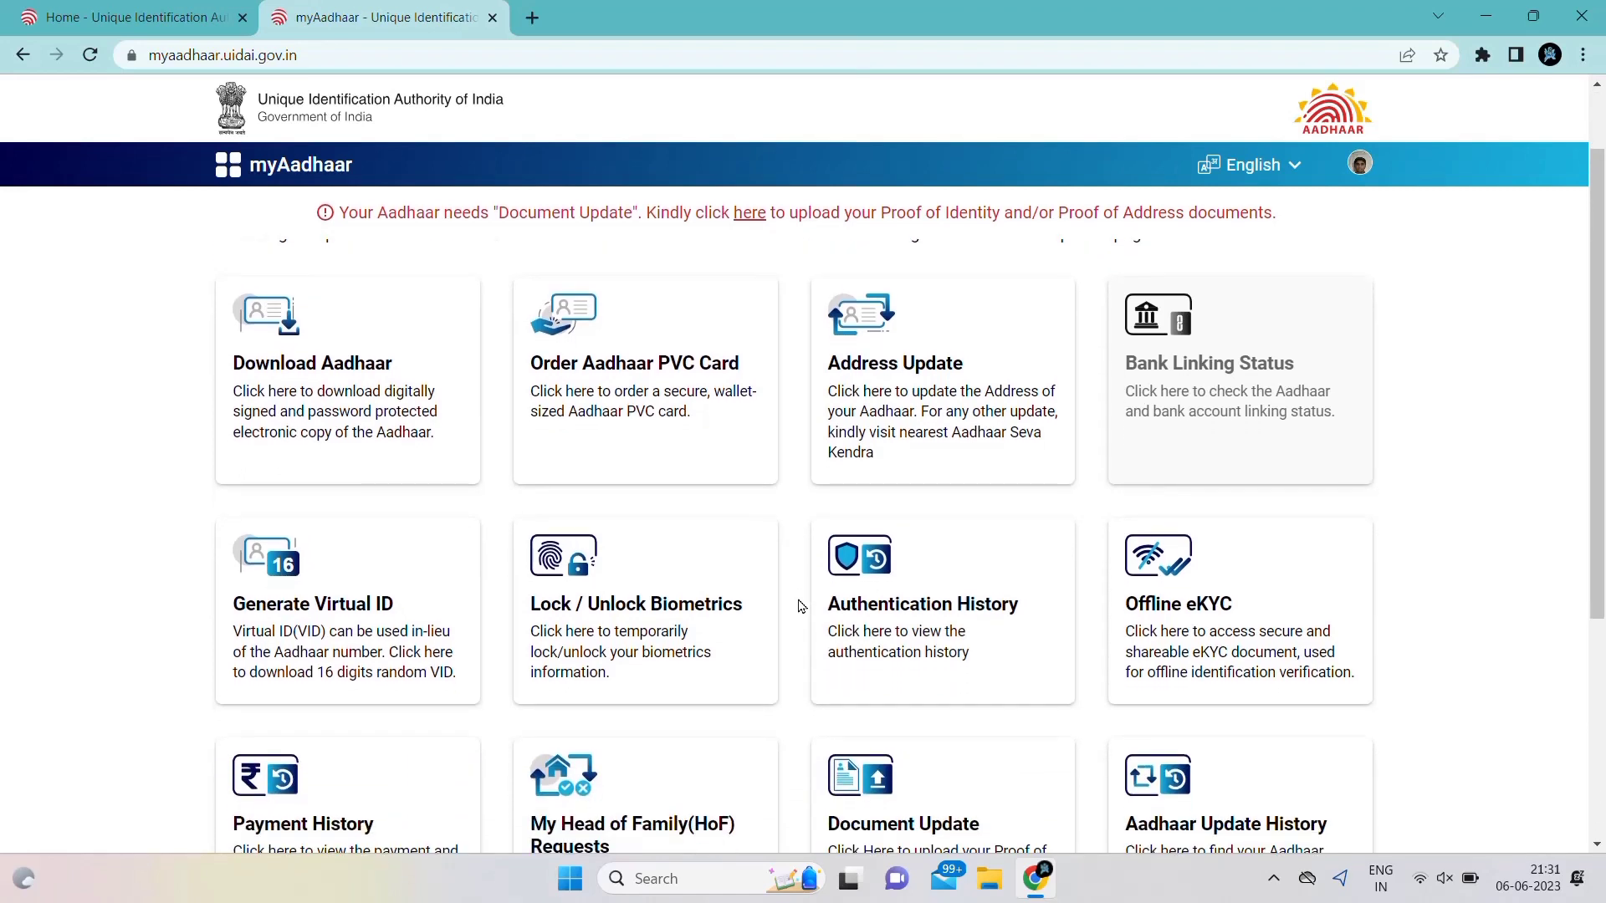
scroll(800, 606, "down", 2)
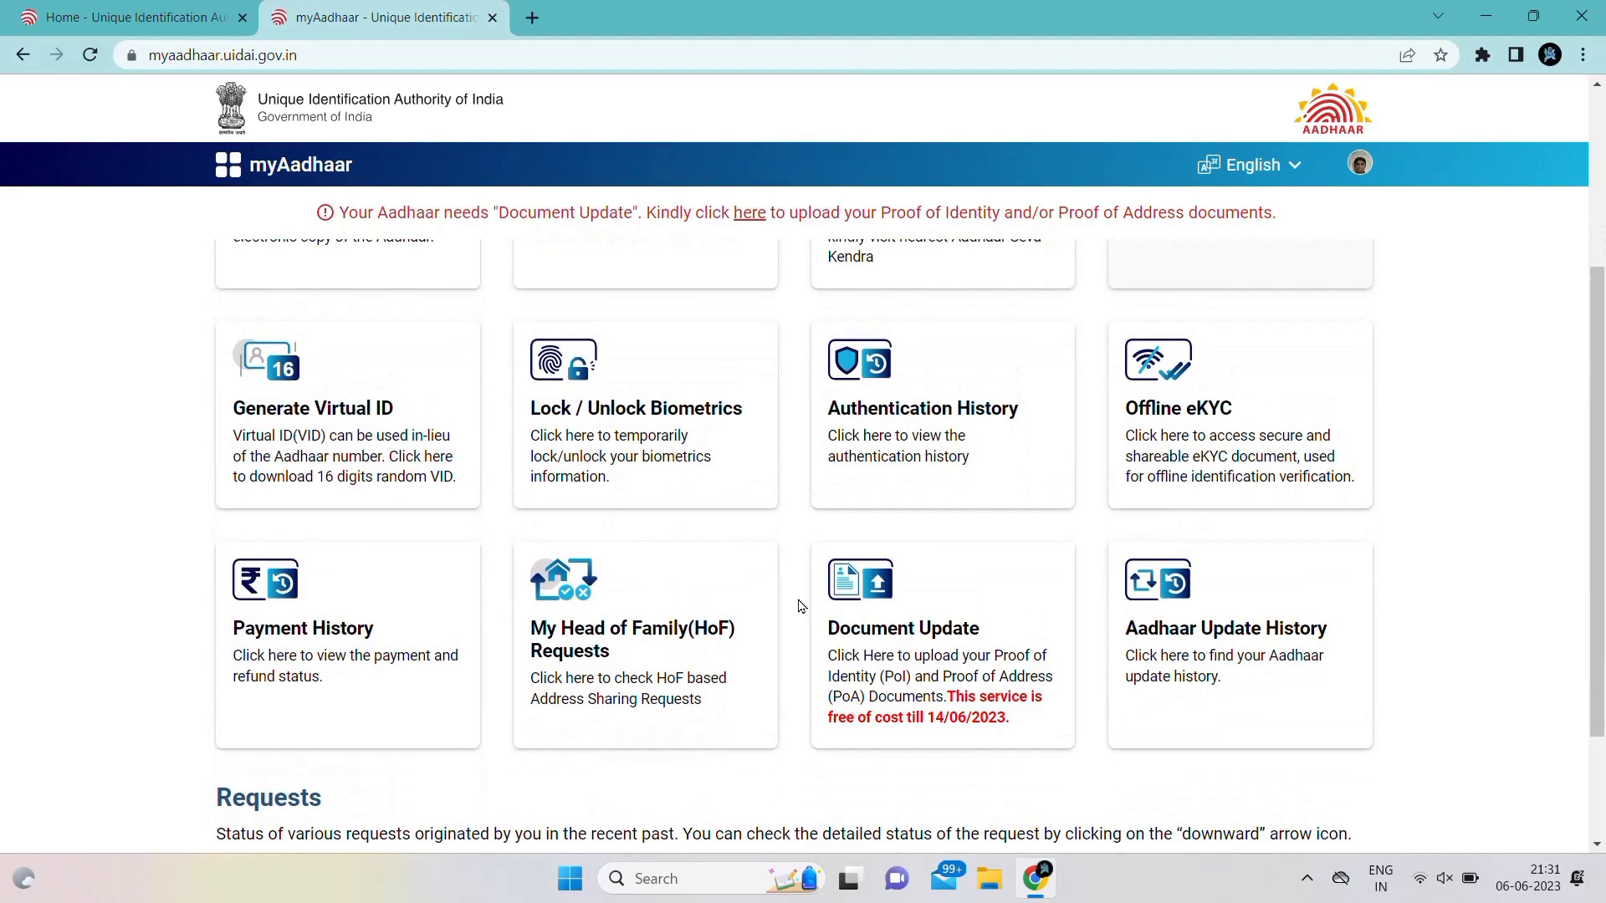
scroll(801, 606, "up", 1)
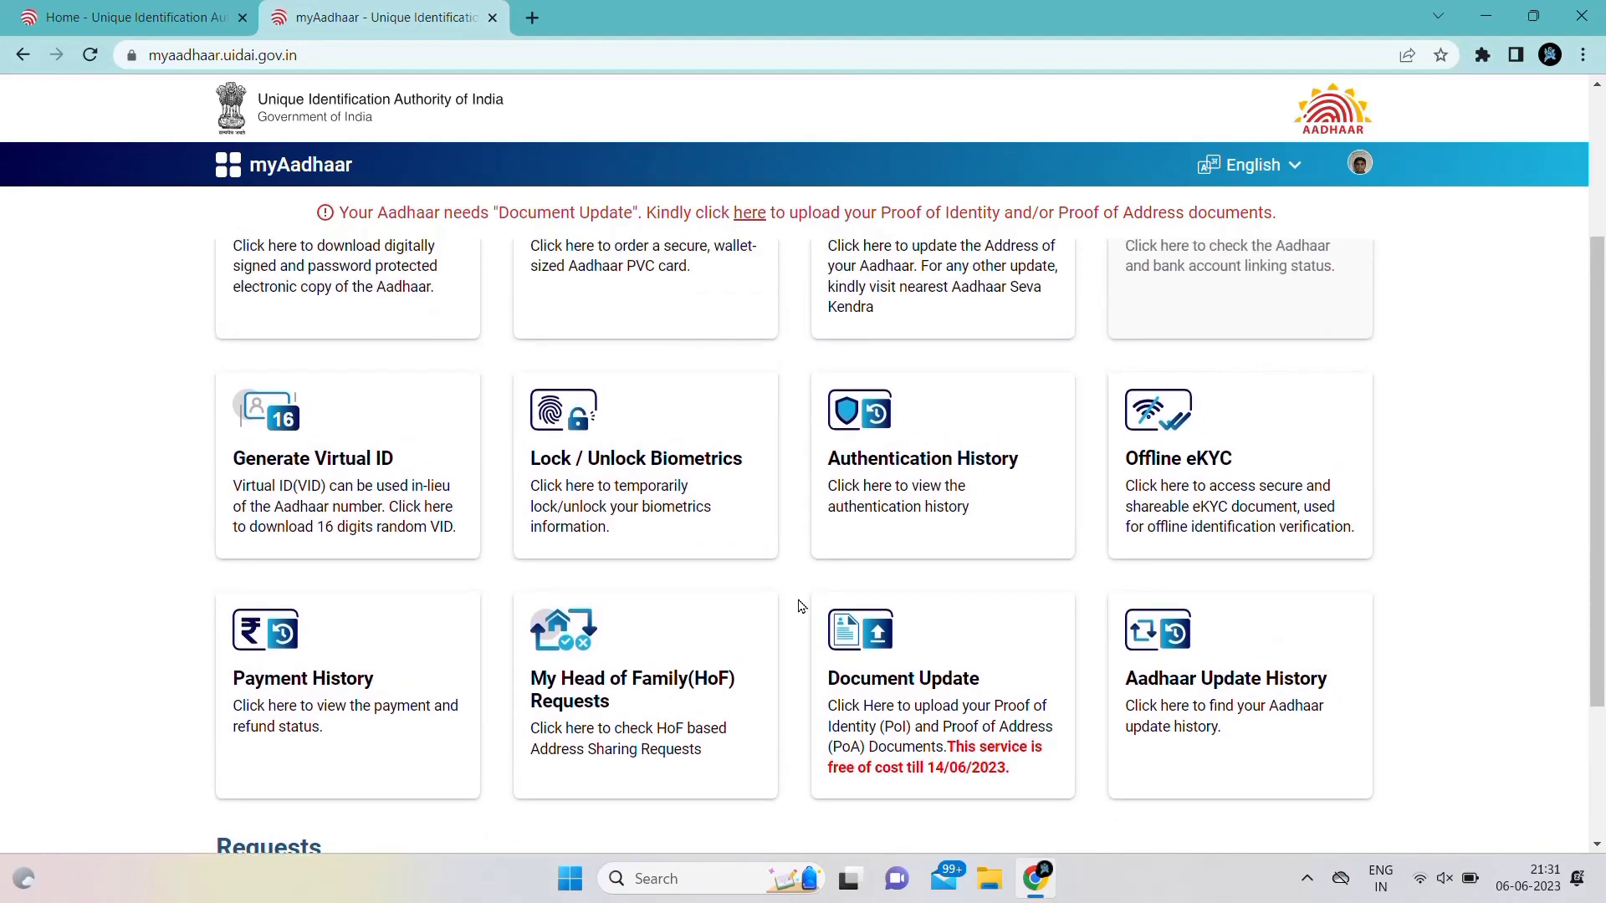
scroll(954, 619, "up", 5)
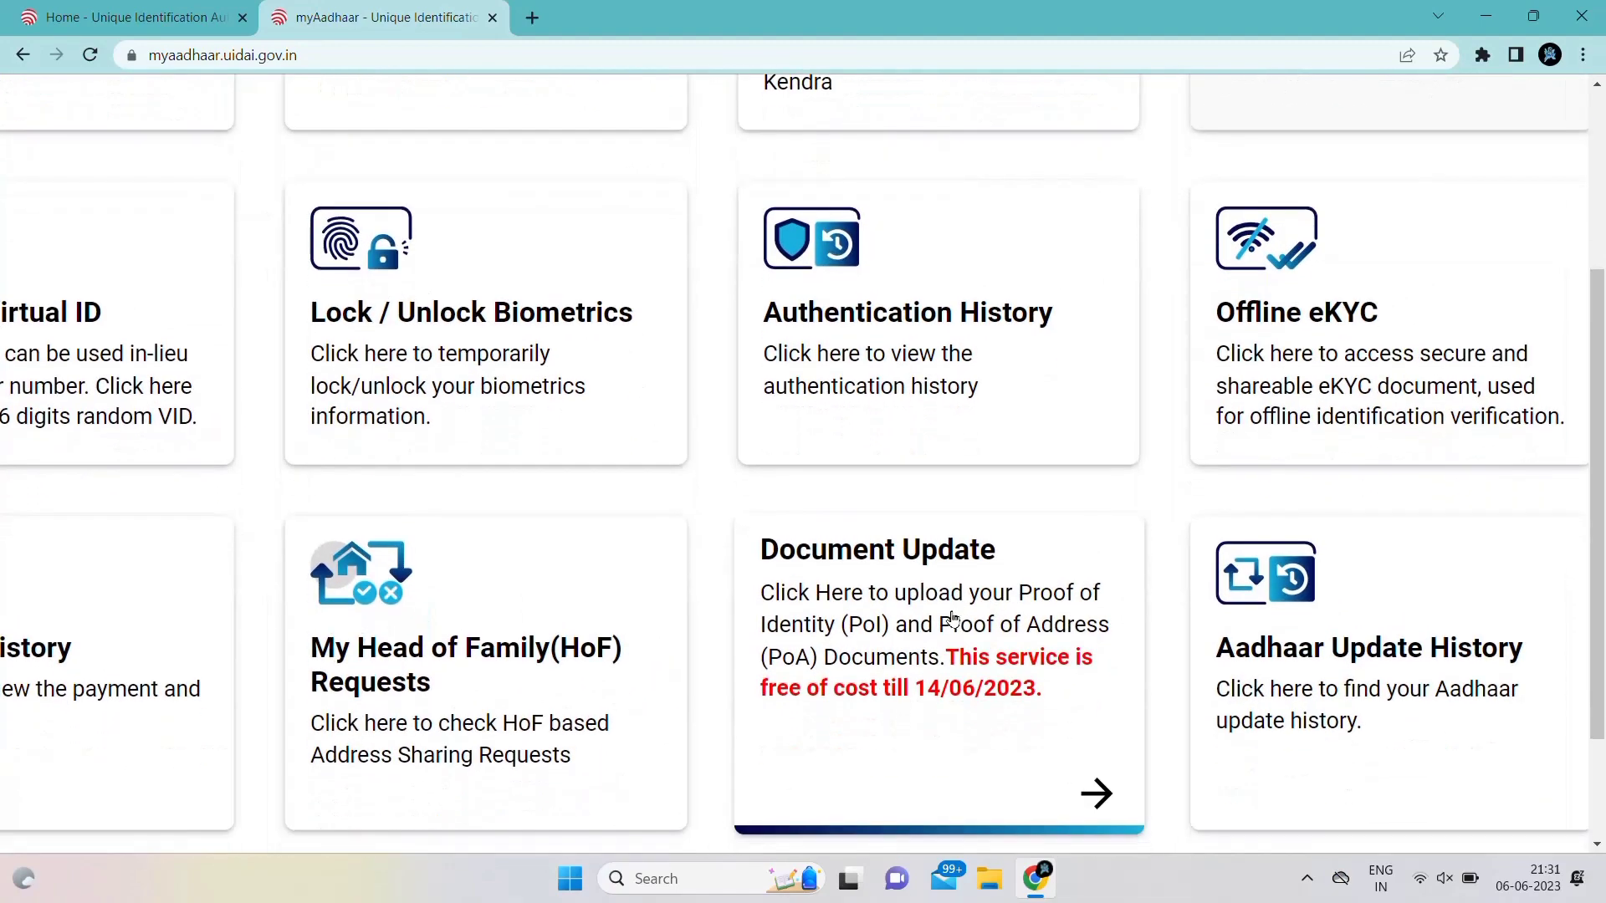
scroll(952, 617, "up", 3)
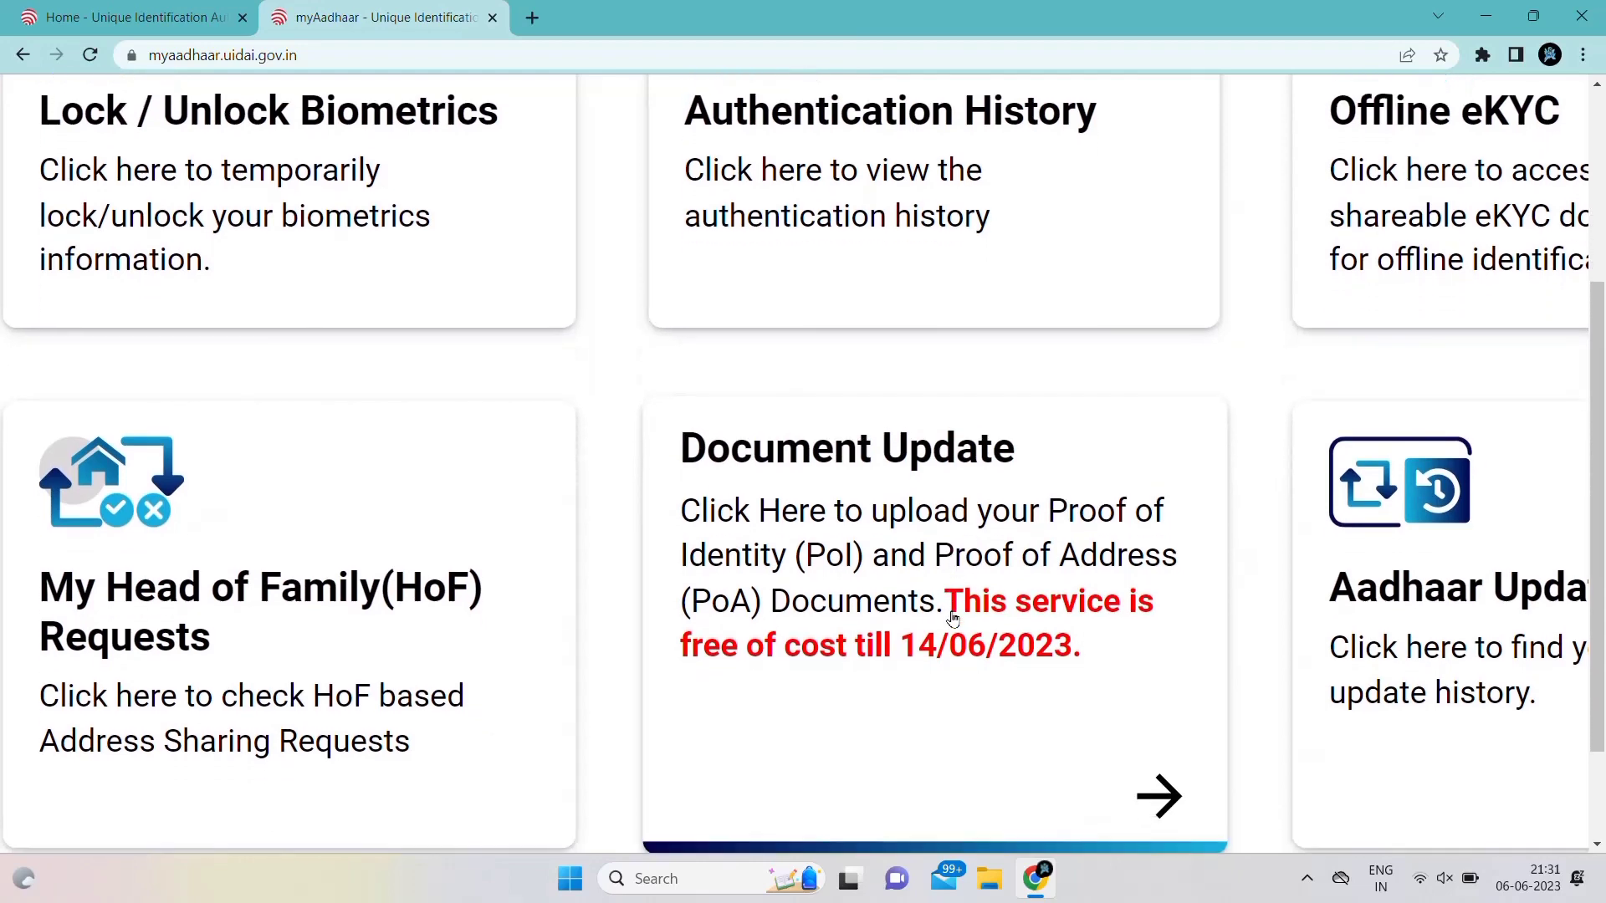
left_click(1168, 767)
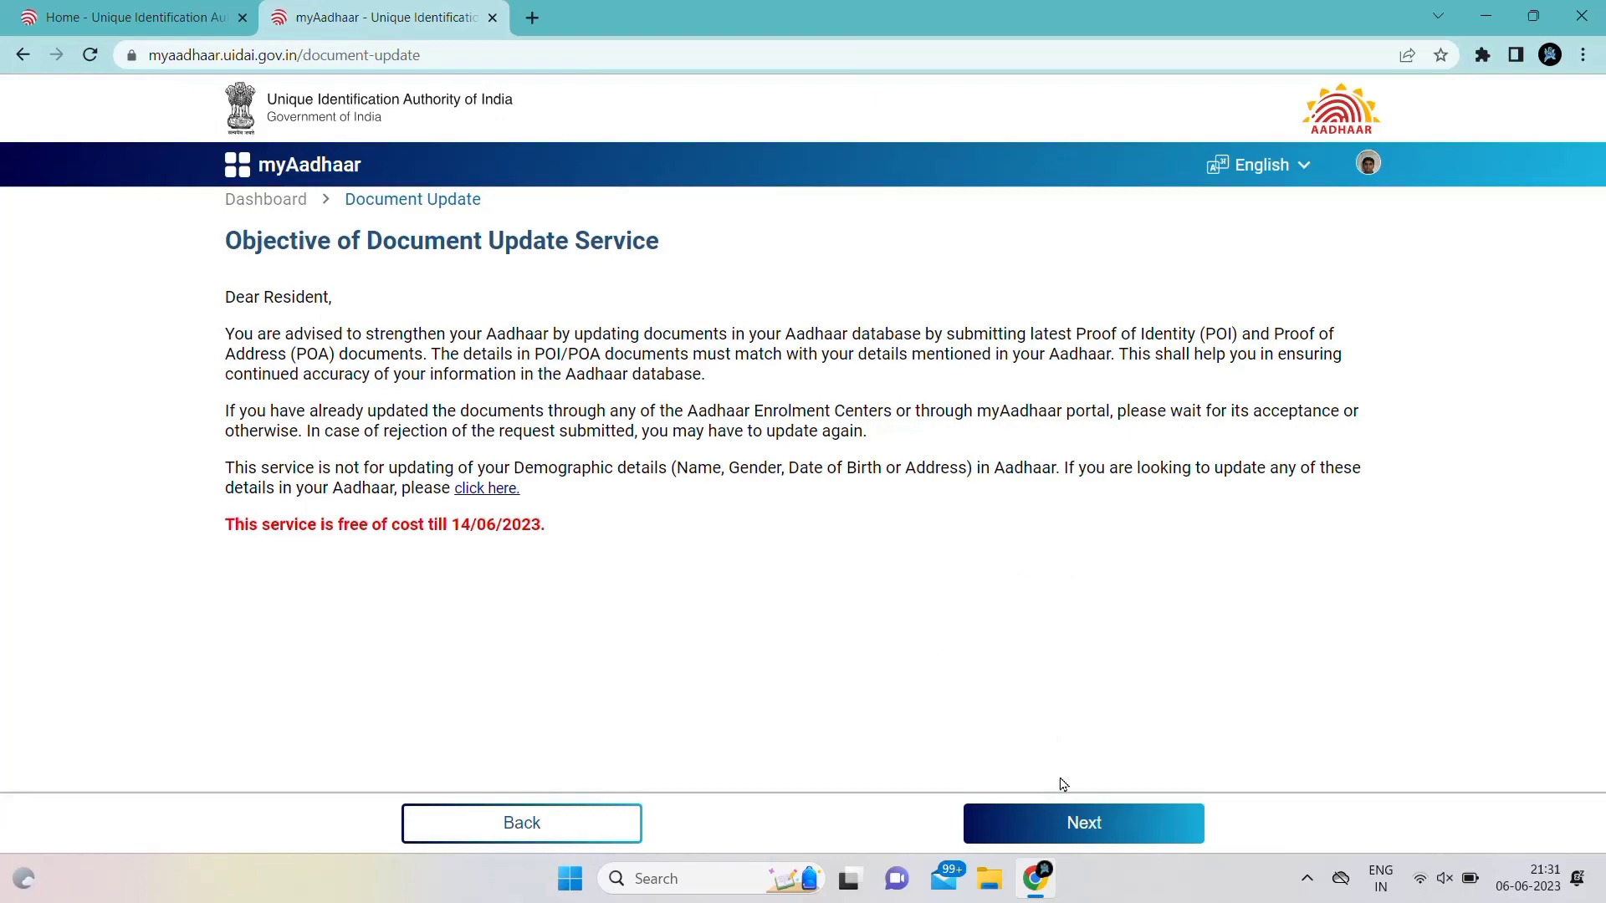
- Continue past the Objective and How it Works pages and review the Verify details
scroll(312, 527, "up", 2)
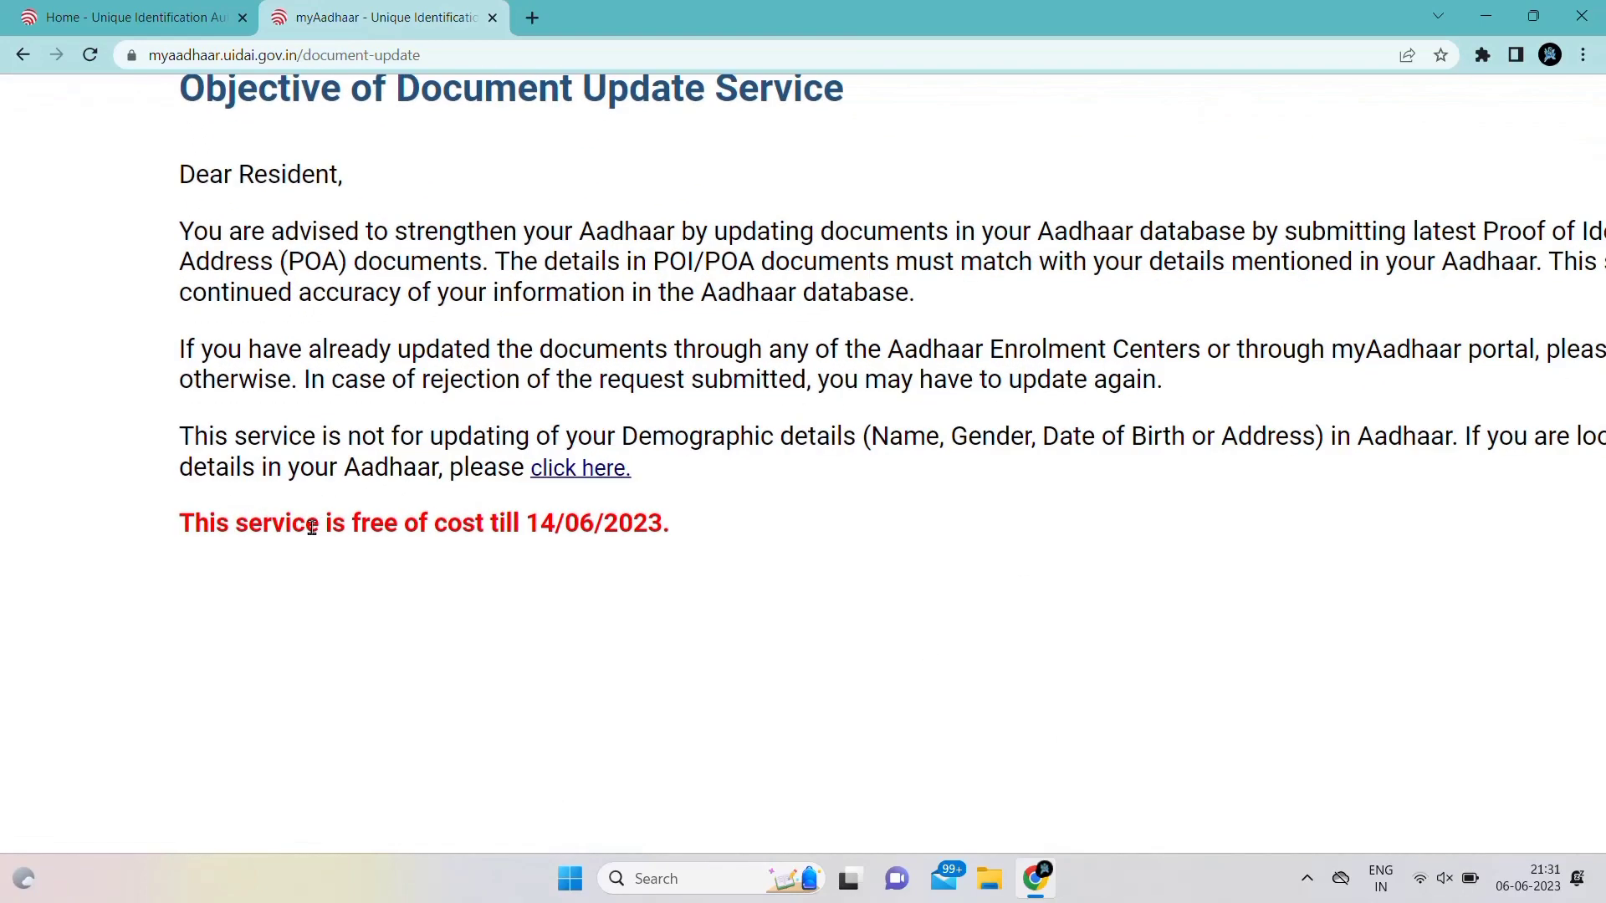
scroll(312, 527, "up", 3)
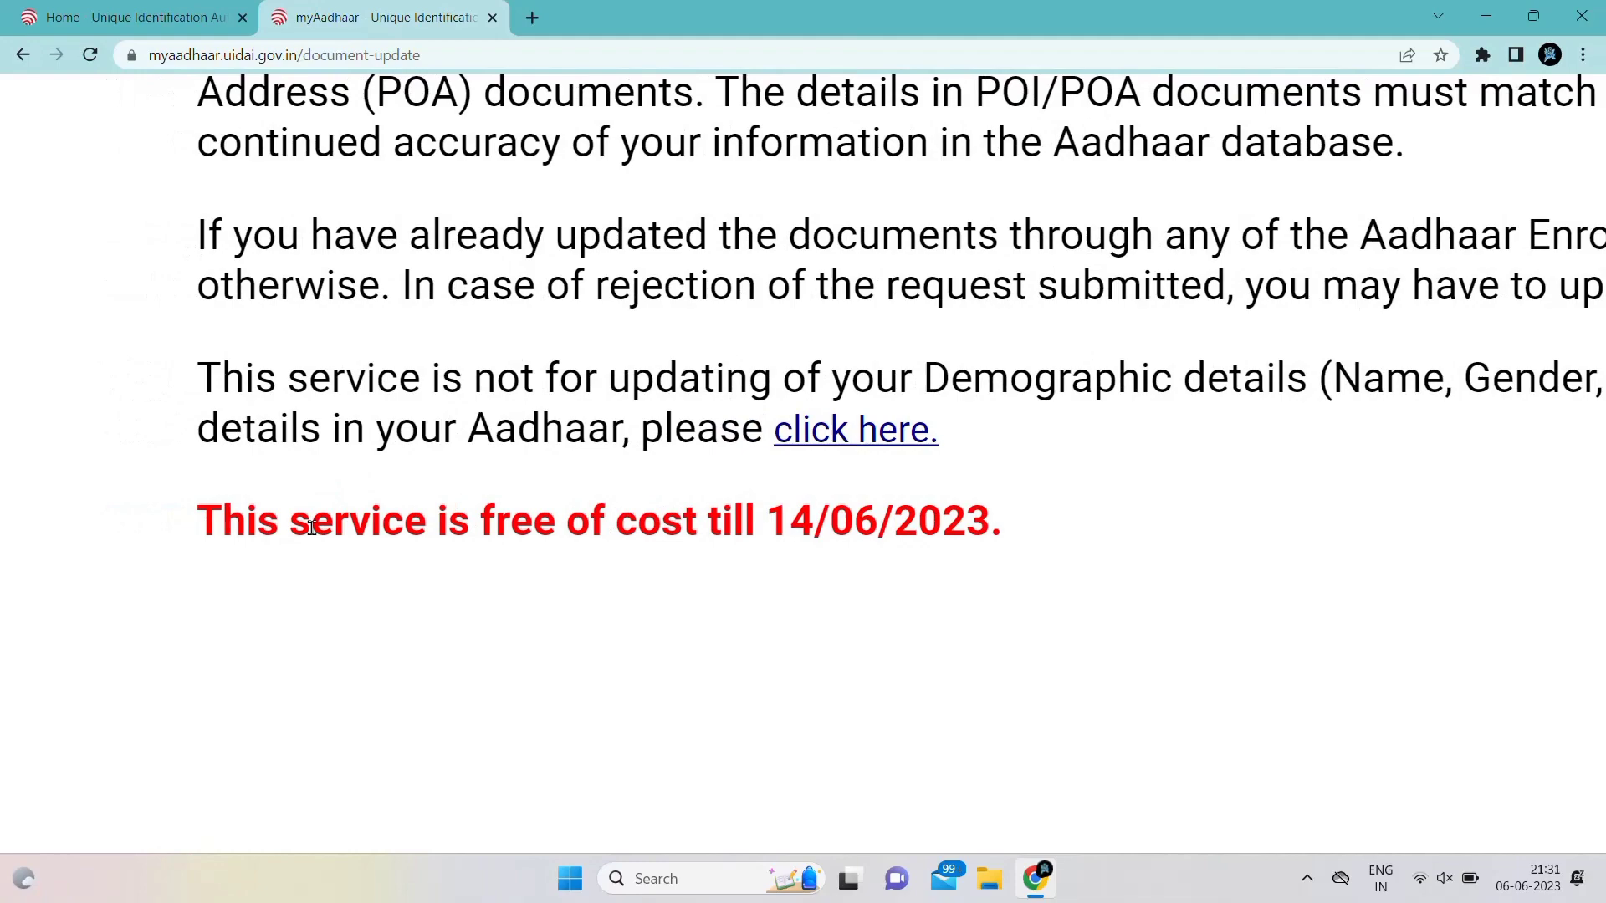
scroll(312, 527, "down", 5)
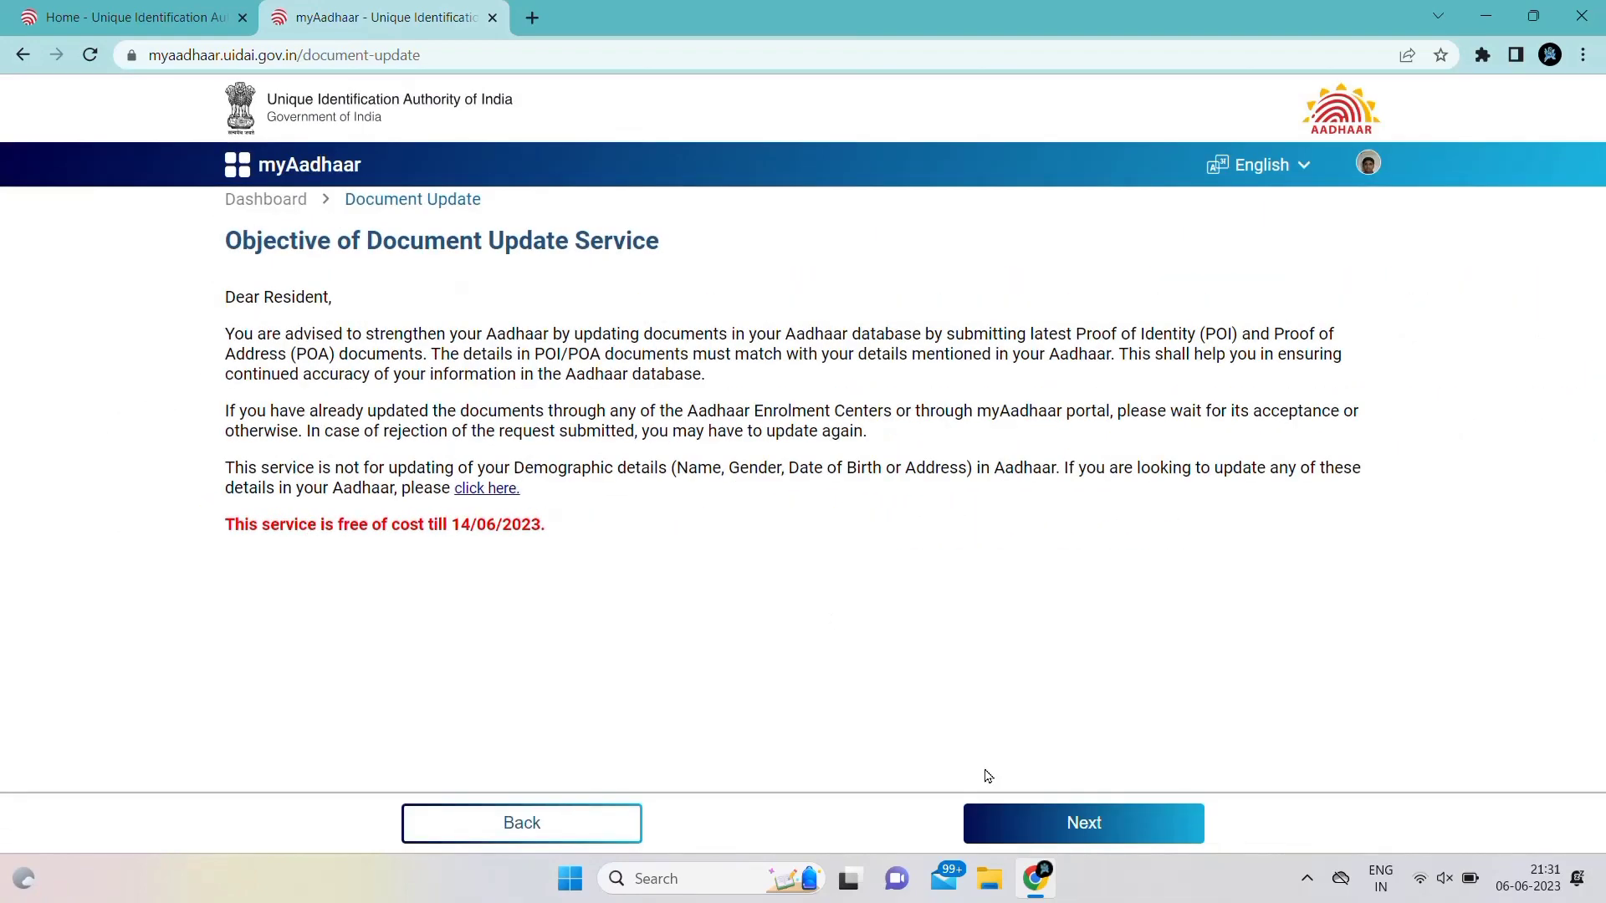
left_click(1034, 821)
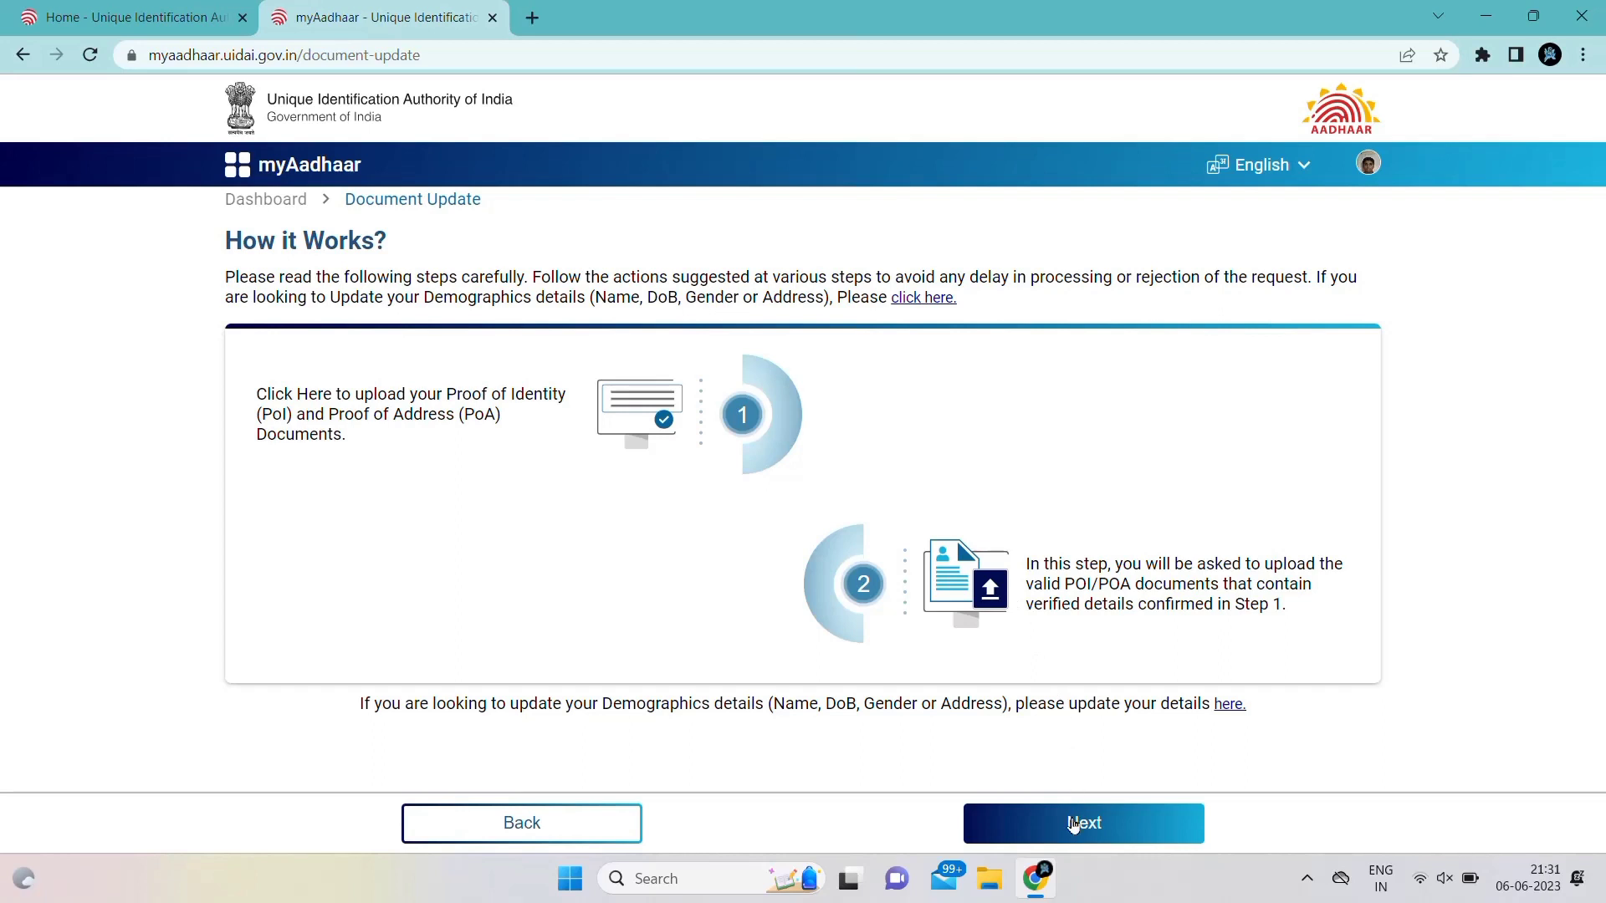
left_click(1075, 826)
scroll(794, 543, "down", 2)
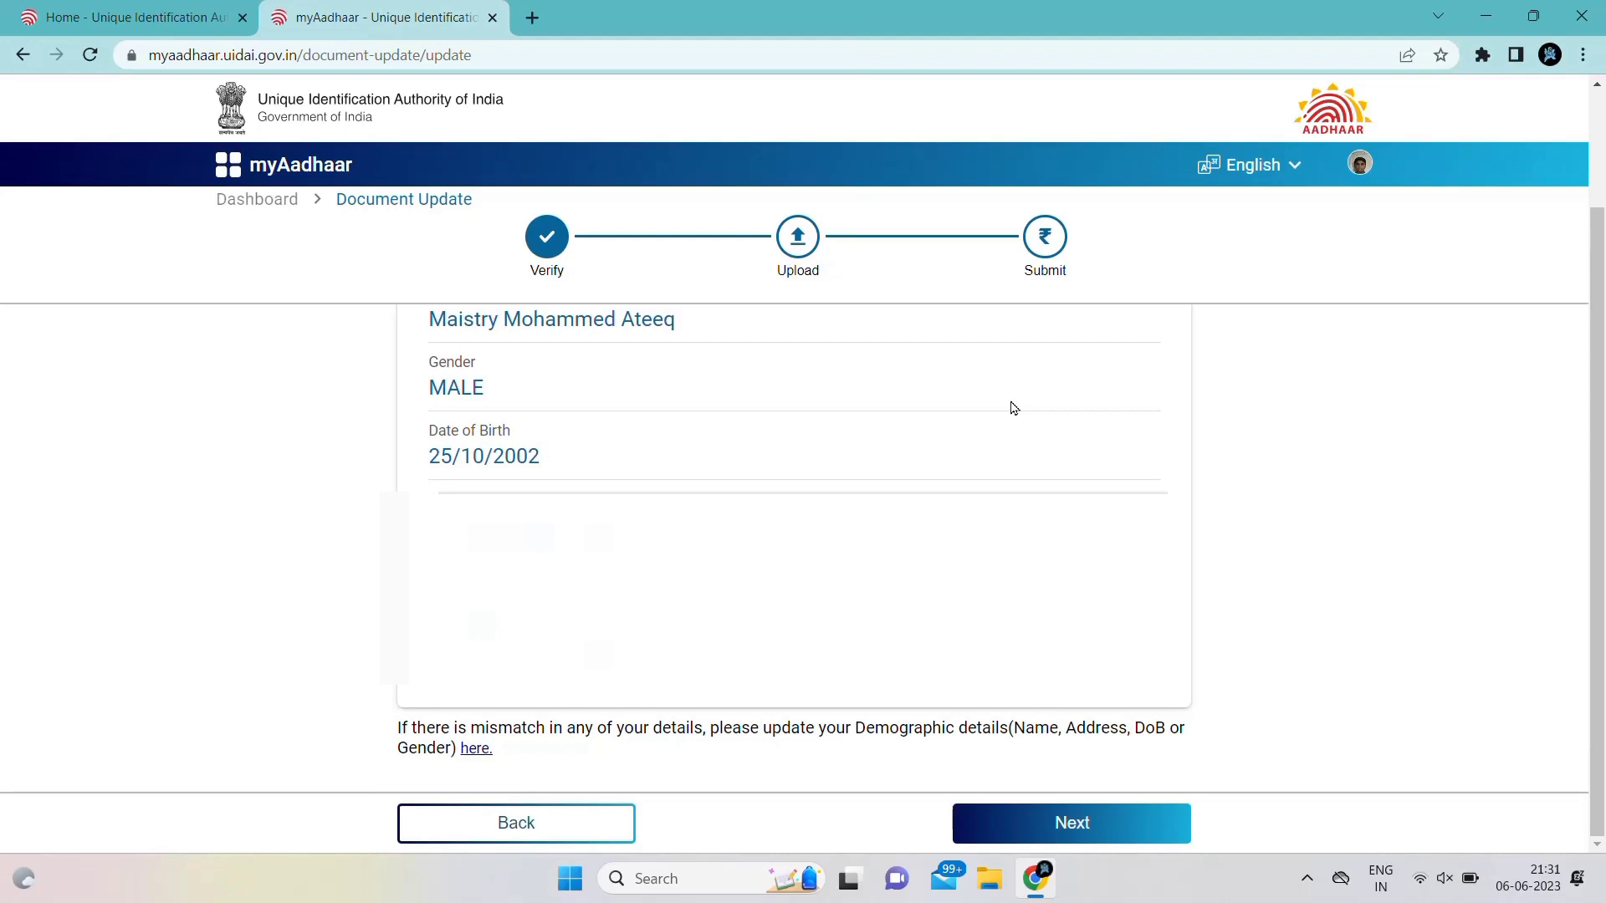
scroll(1012, 407, "up", 2)
- Choose Ration/PDS Photograph Card as Proof of Identity and upload the Aadhaar update PDF from Desktop > Work seo
left_click(1075, 826)
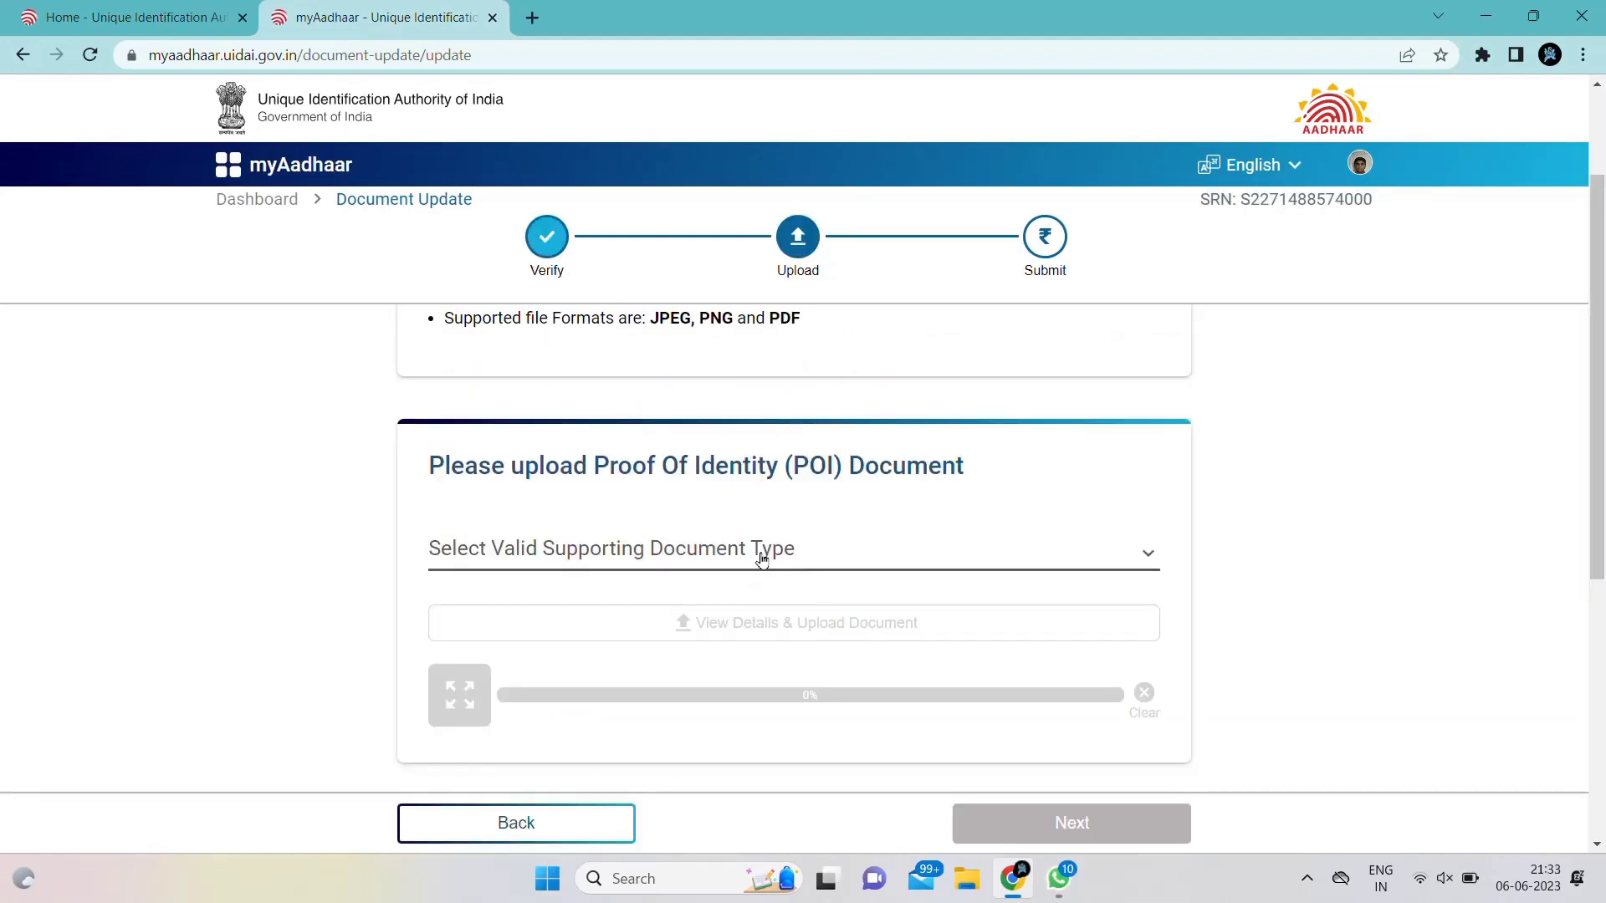
left_click(761, 555)
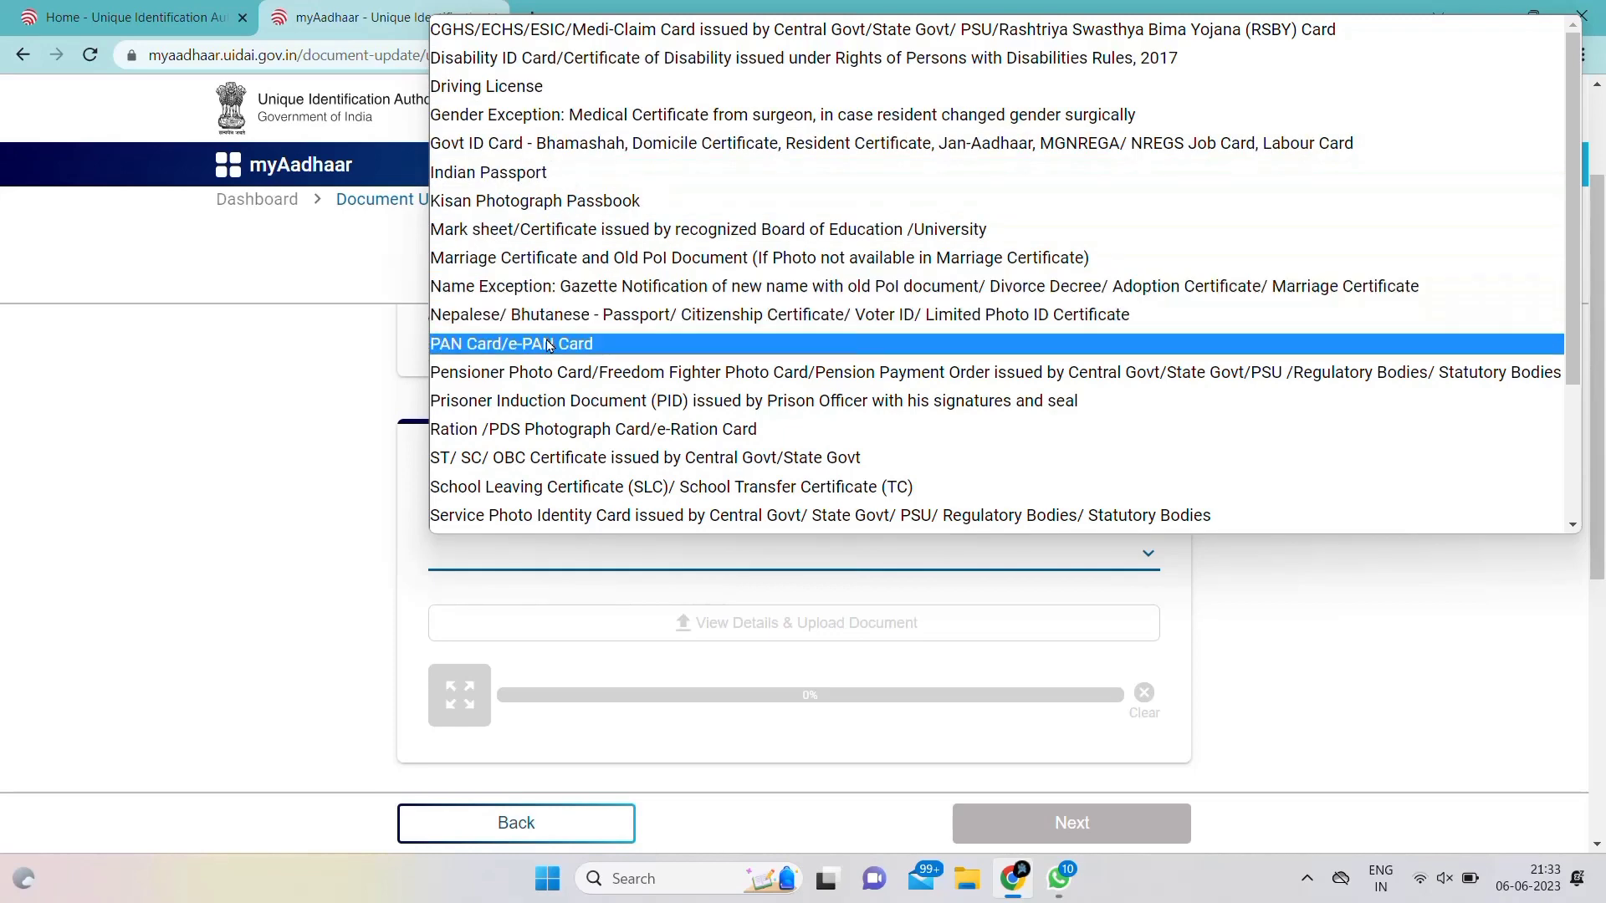
left_click(549, 429)
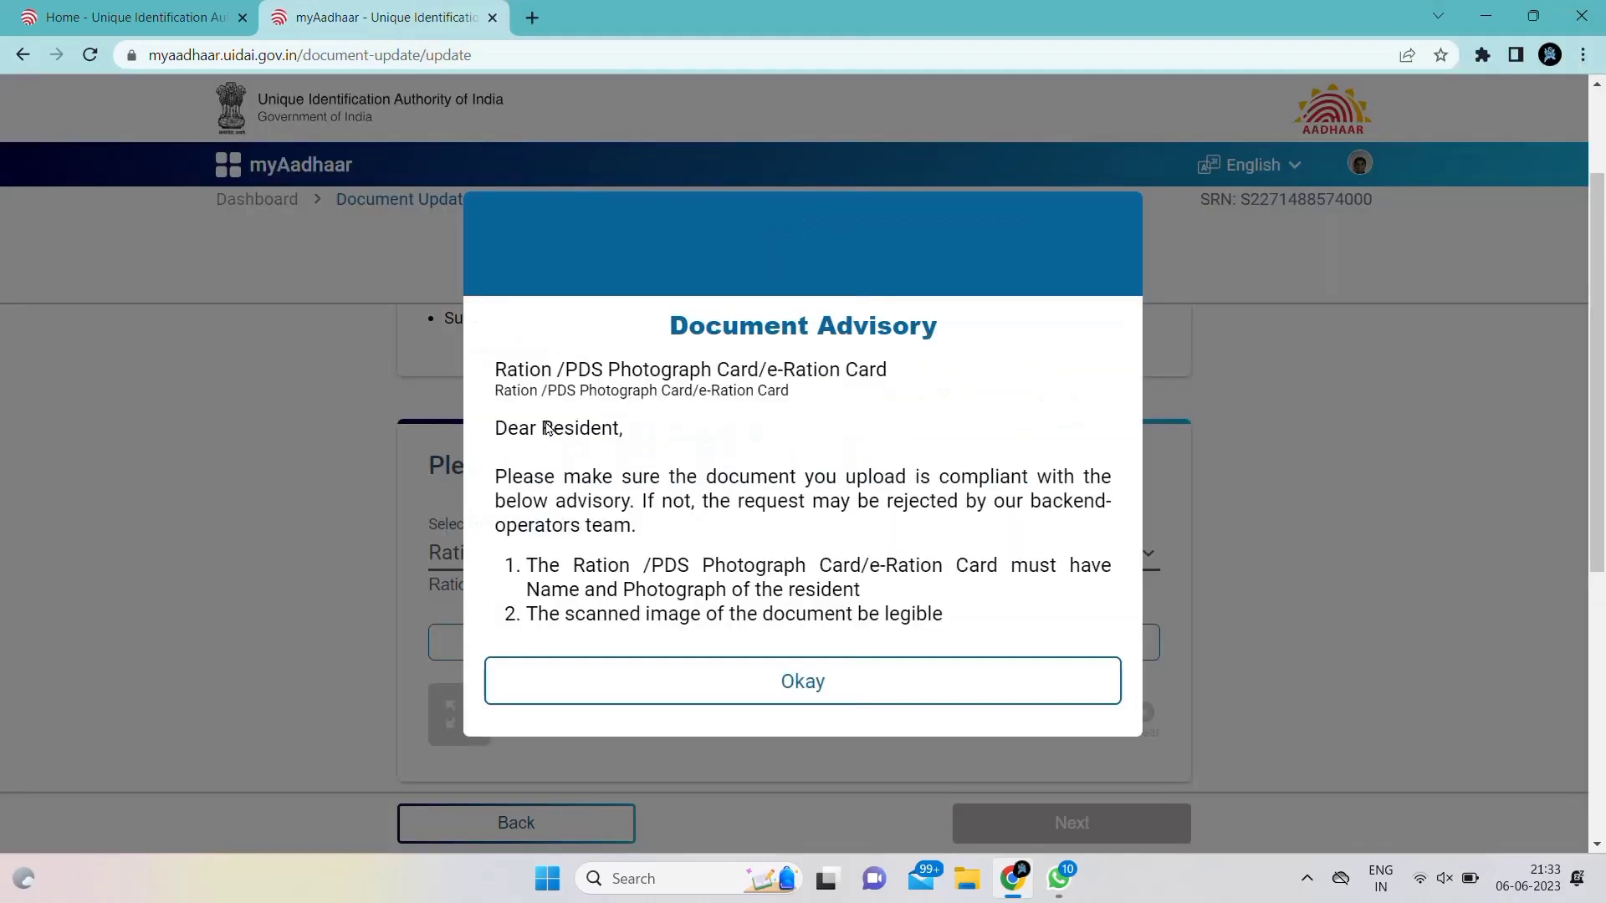
left_click(724, 673)
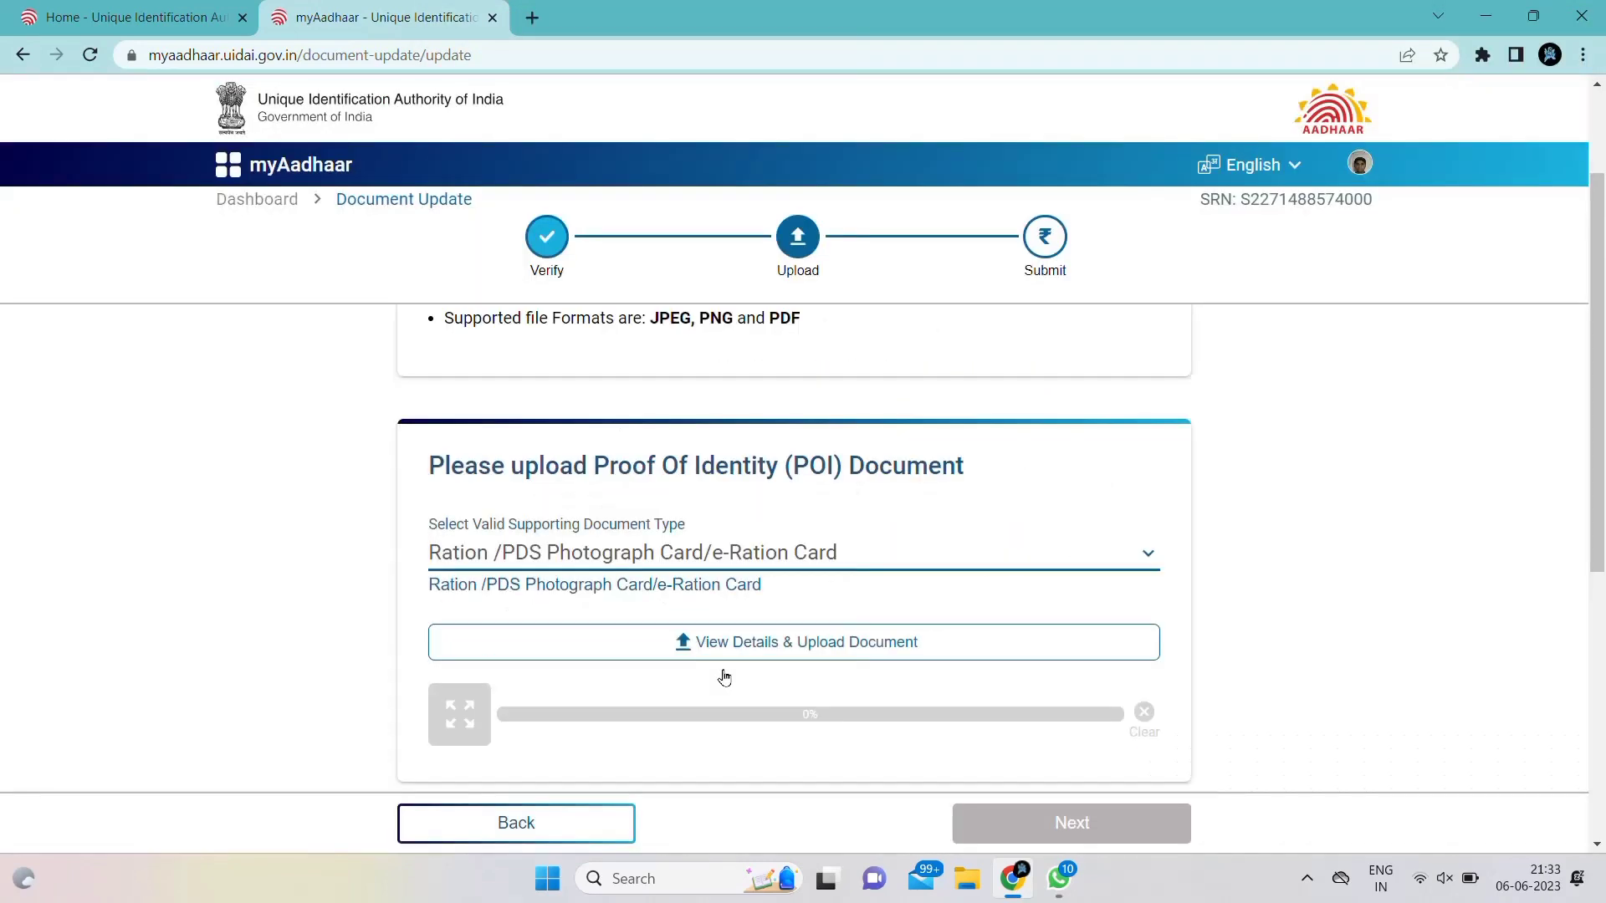
left_click(784, 644)
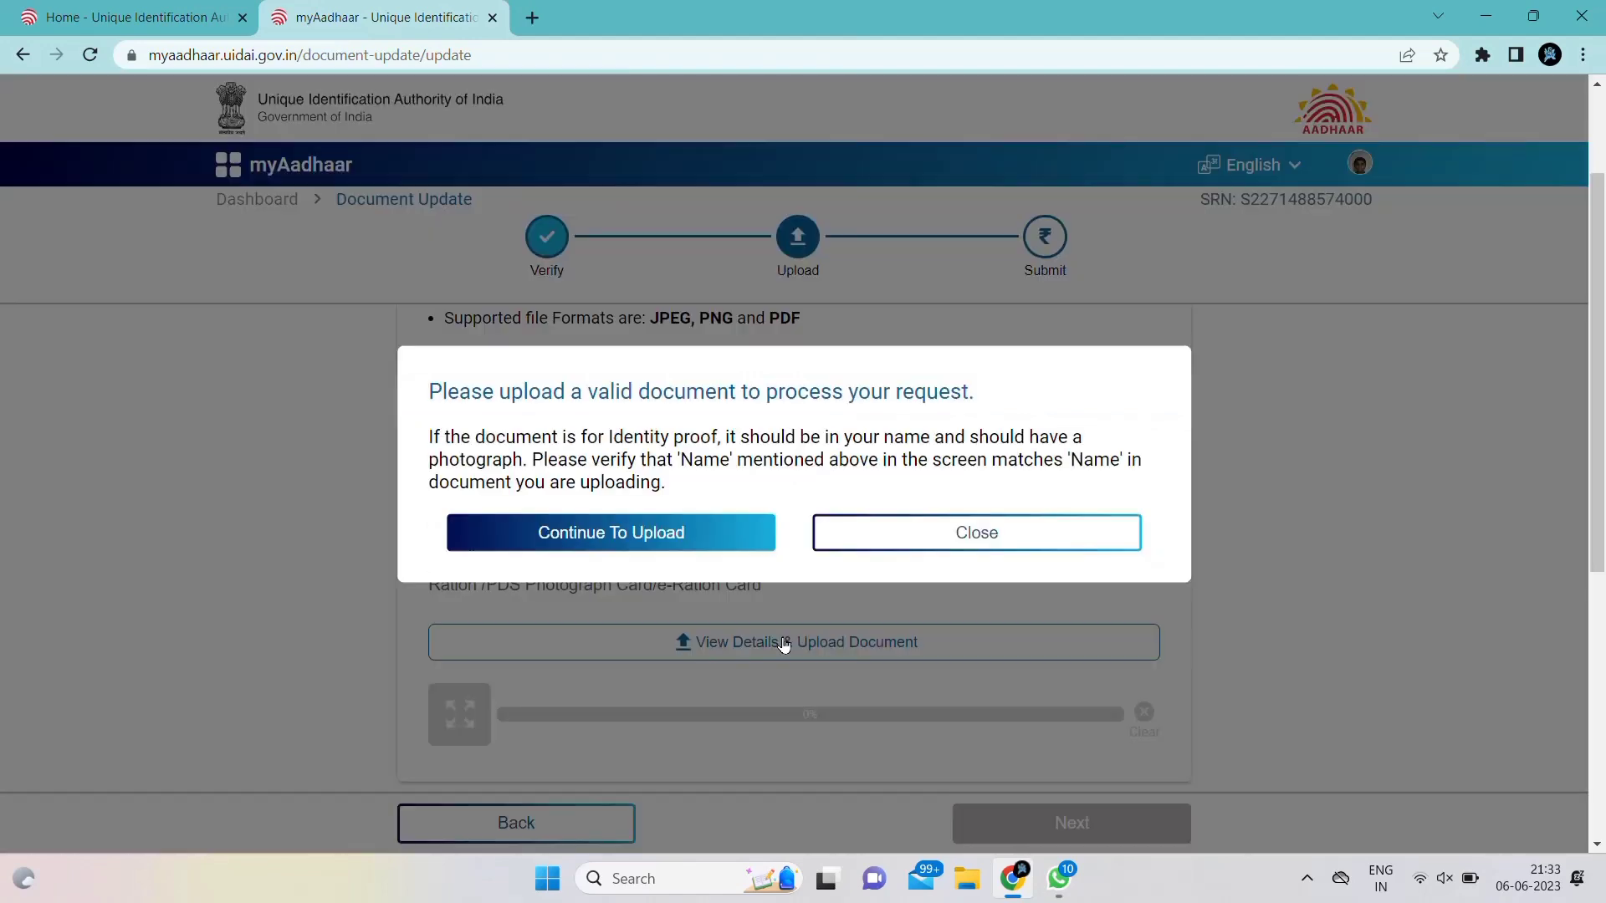
left_click(714, 548)
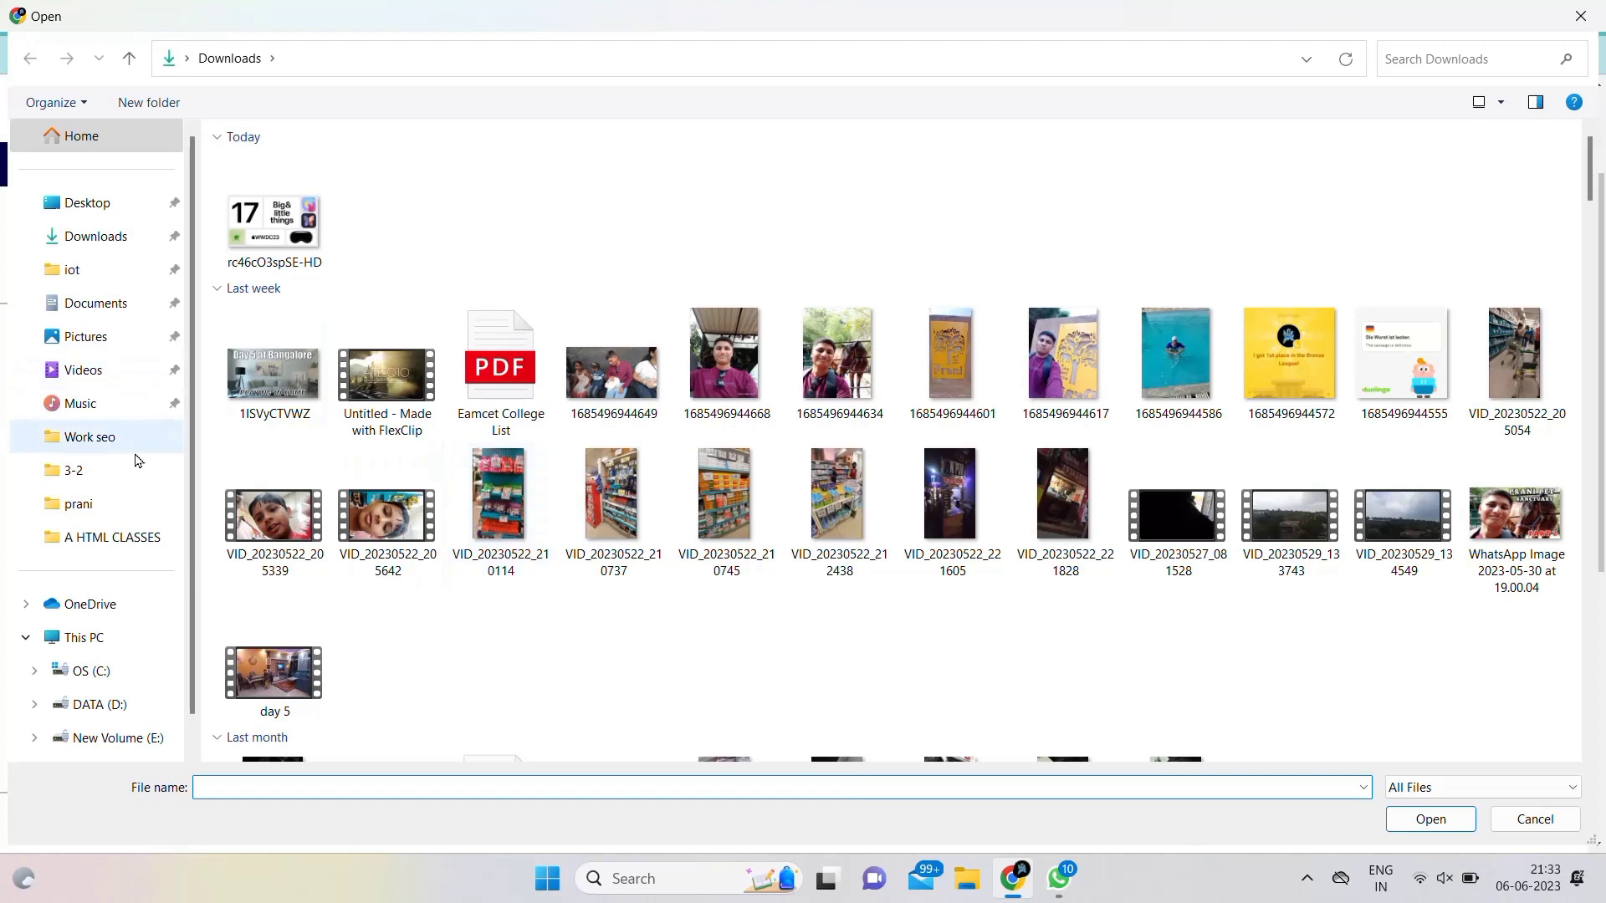
left_click(132, 444)
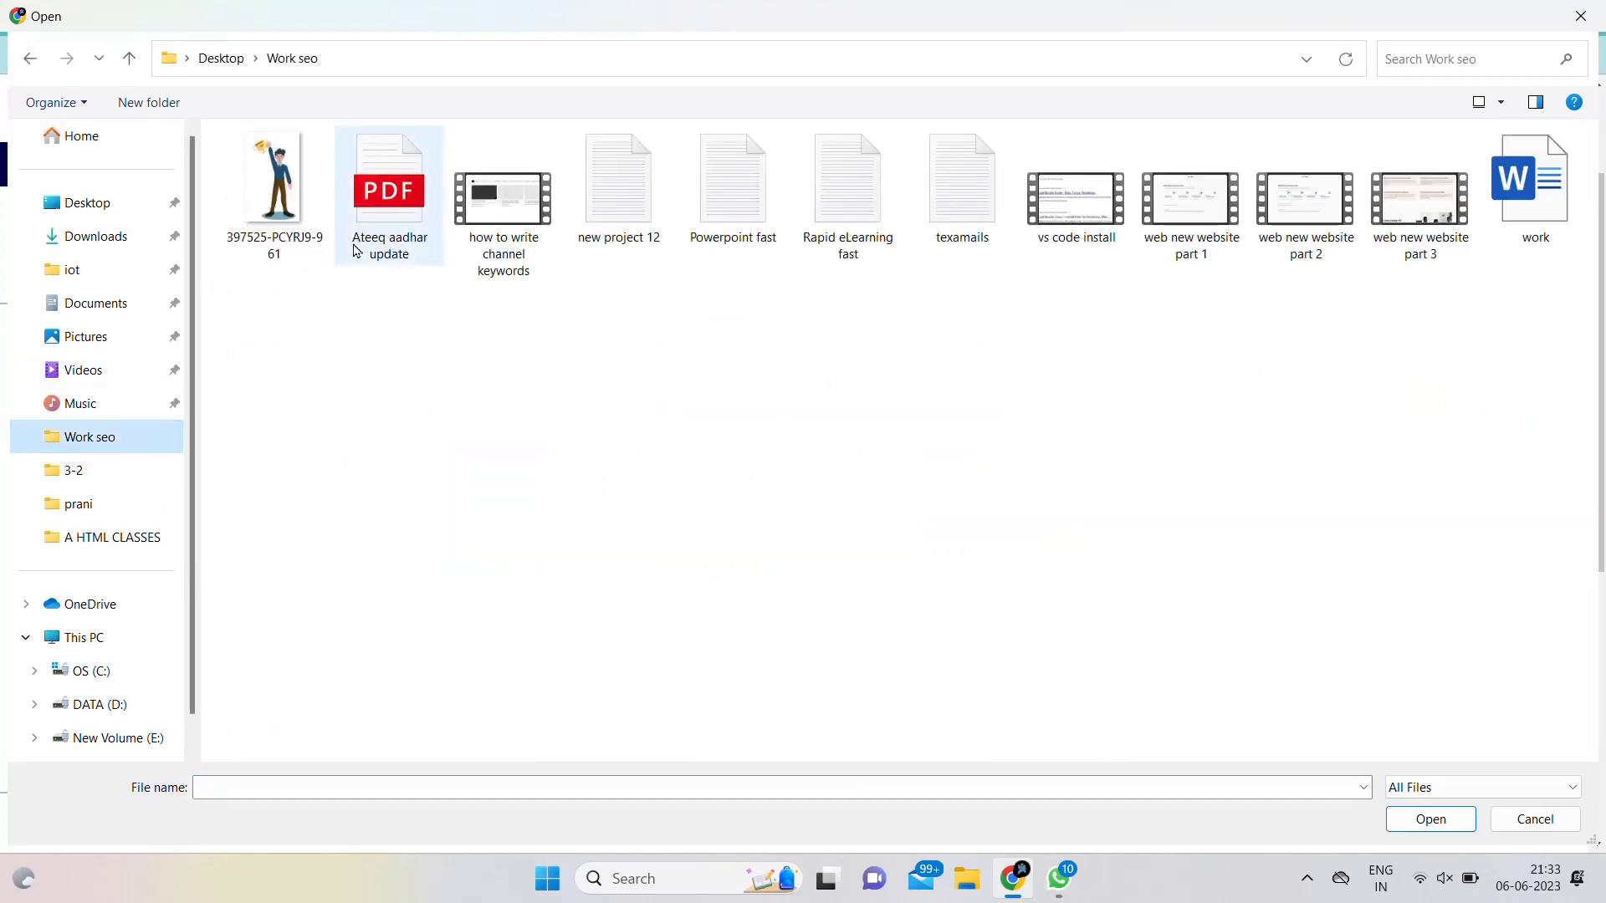
double_click(368, 214)
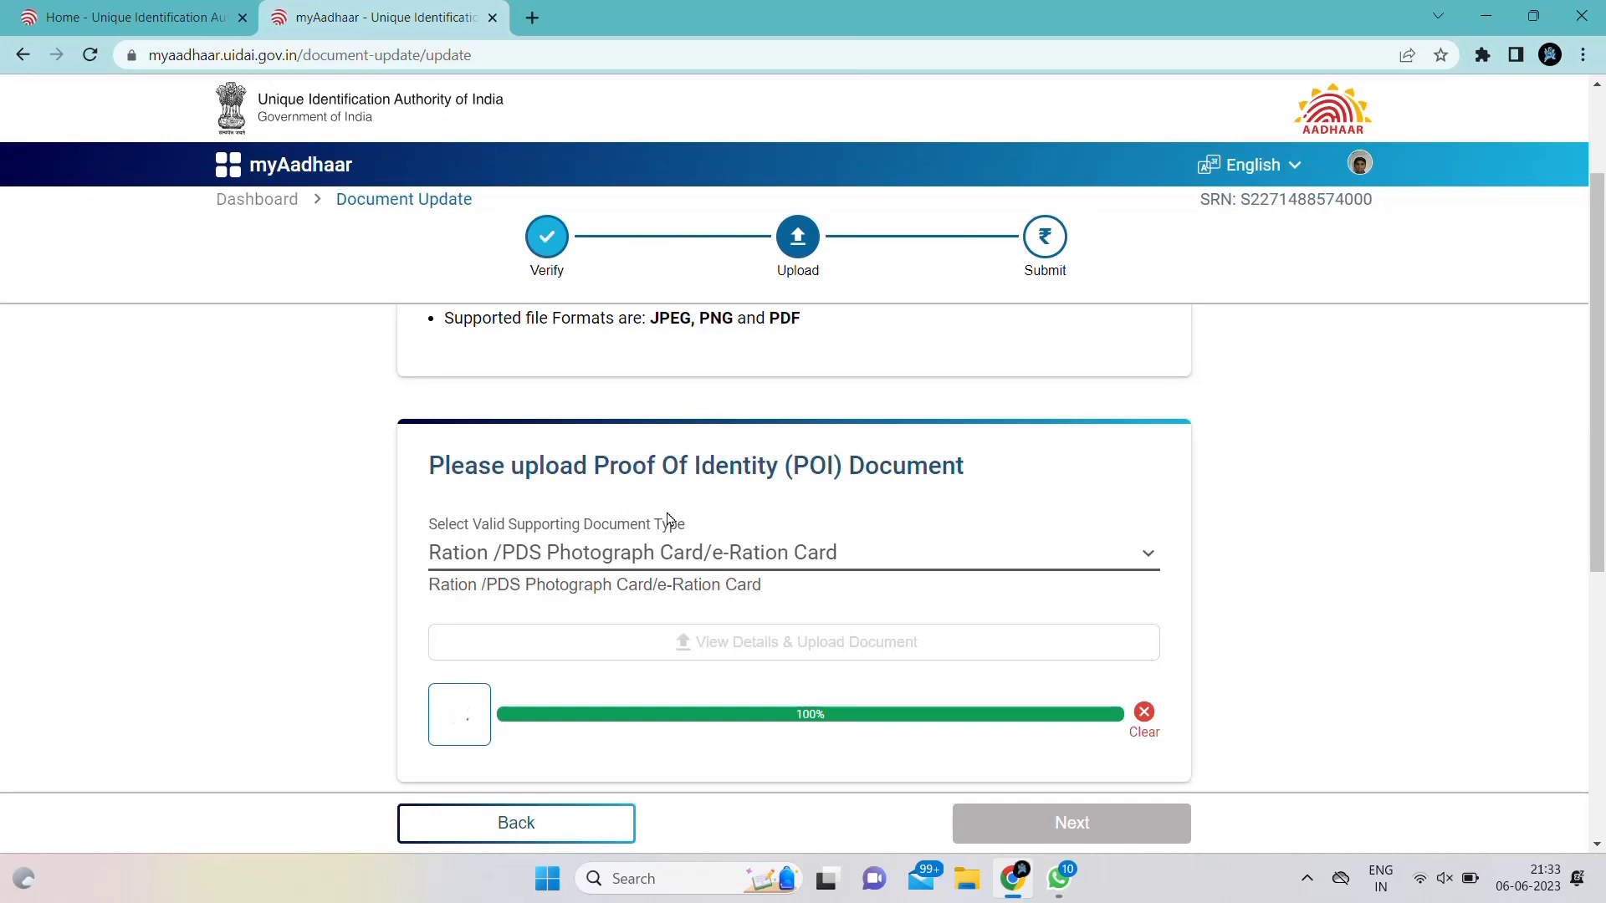
- Choose Ration/PDS Photograph Card as Proof of Address, upload the same PDF, tick consent, and continue
scroll(670, 519, "down", 3)
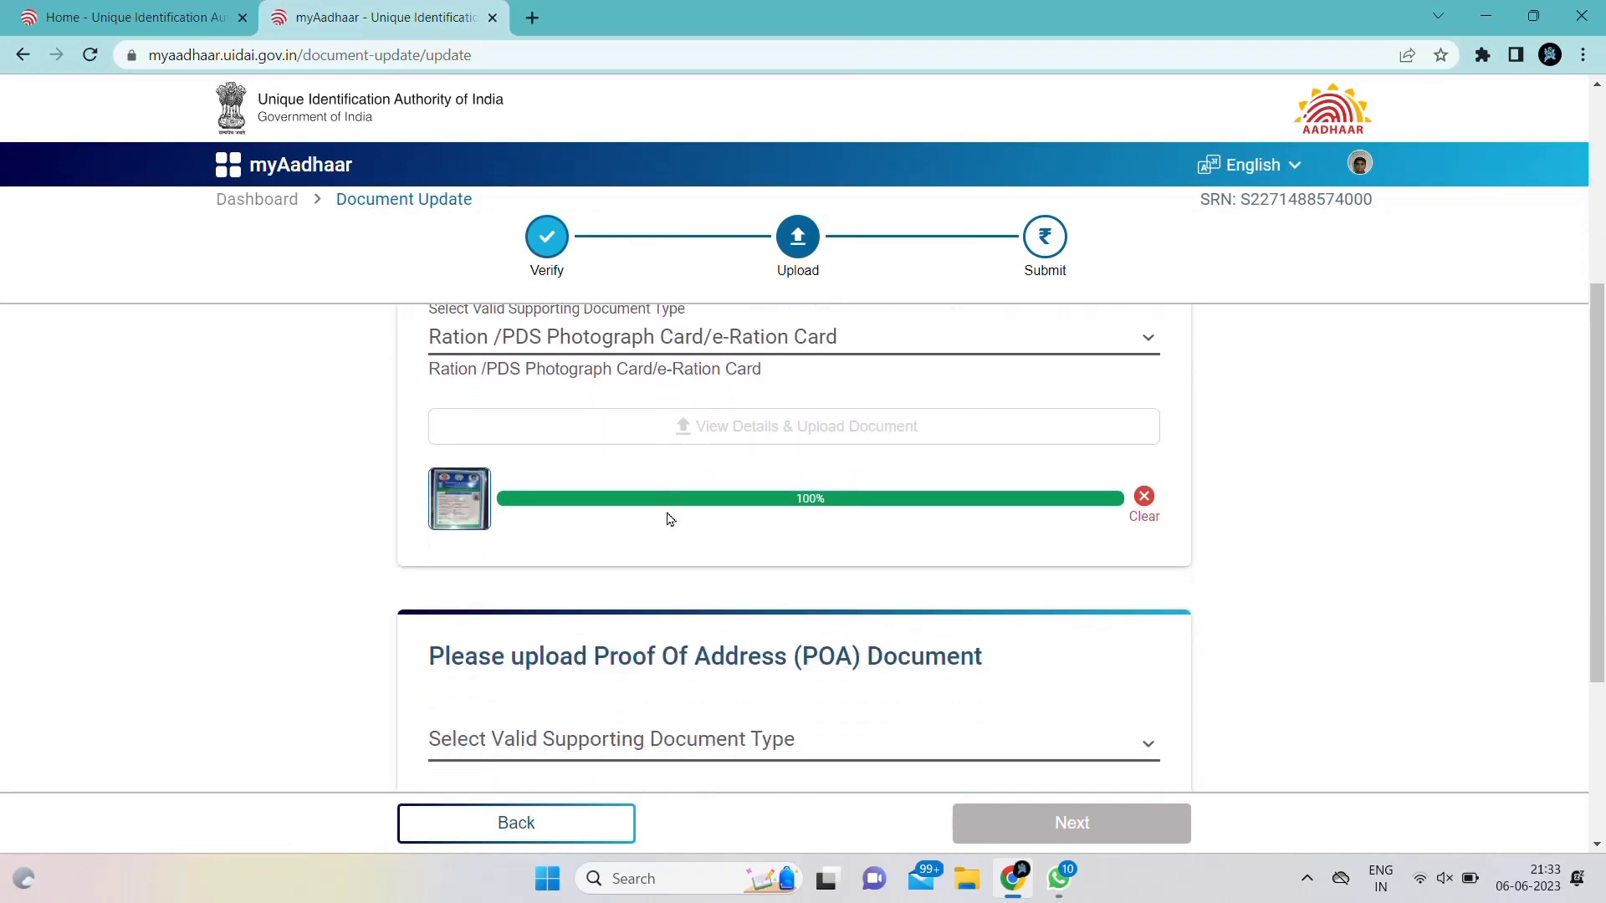
scroll(669, 518, "down", 2)
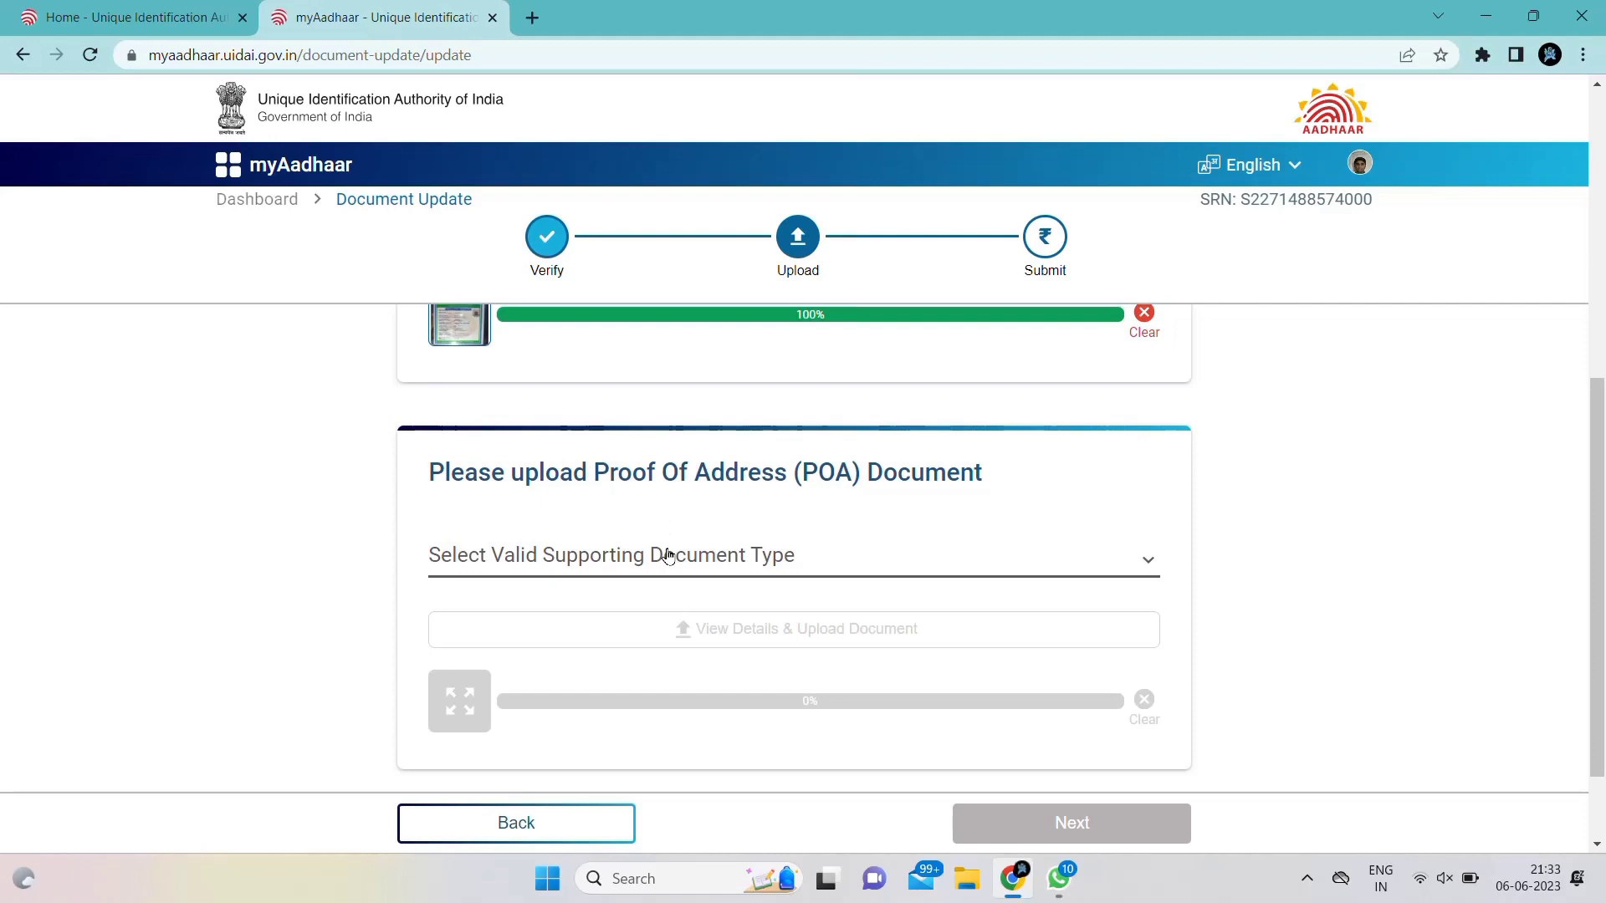
left_click(668, 555)
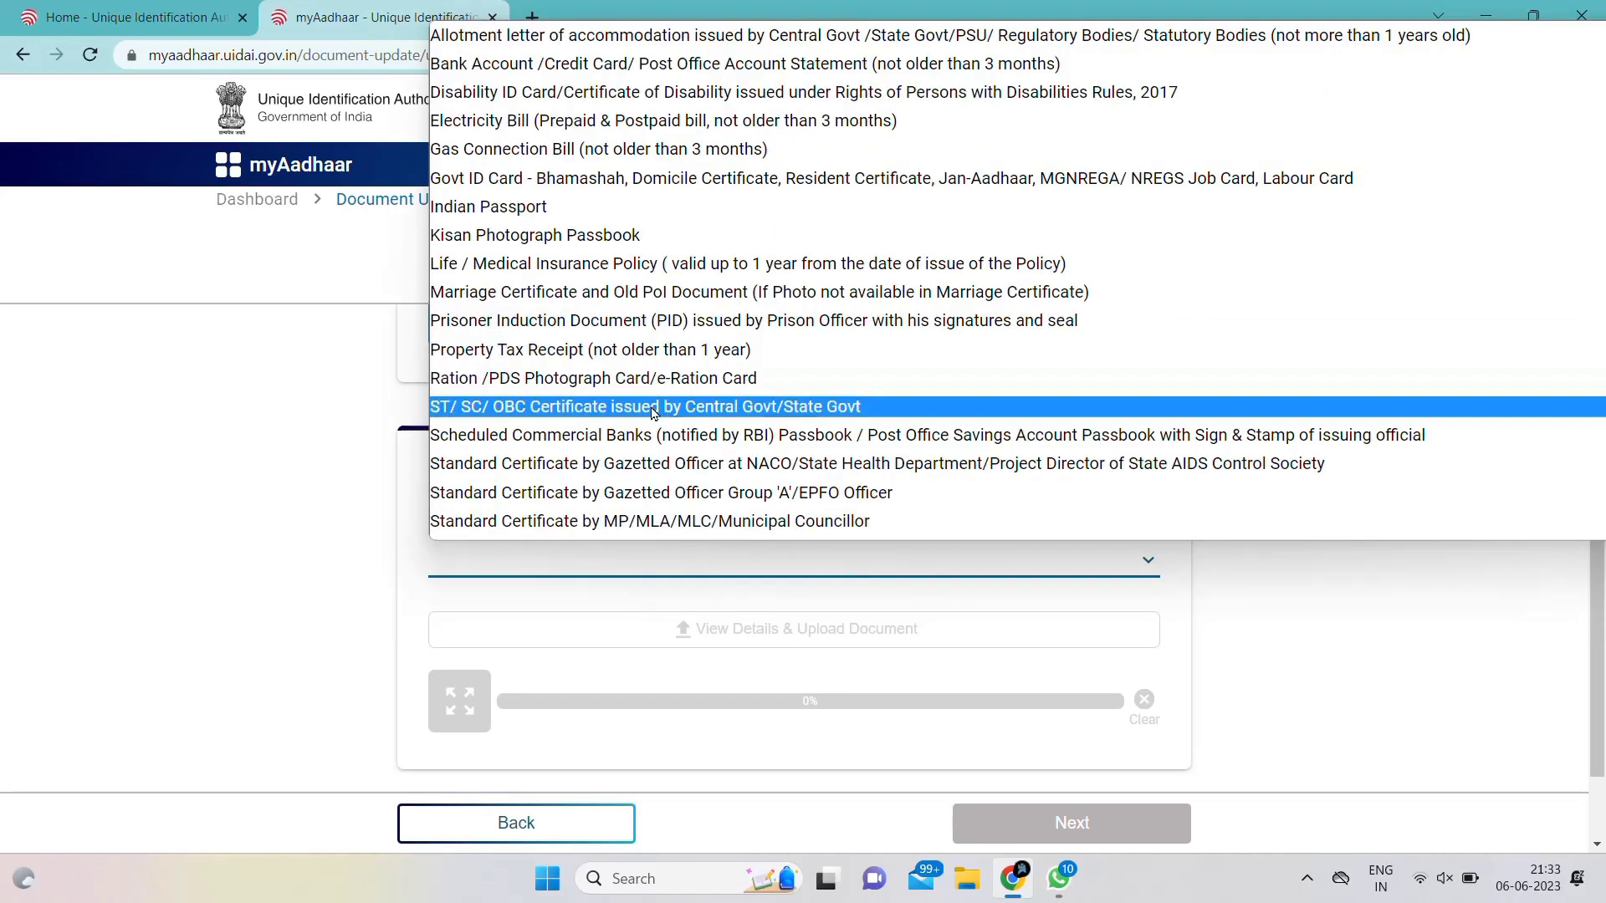
left_click(693, 381)
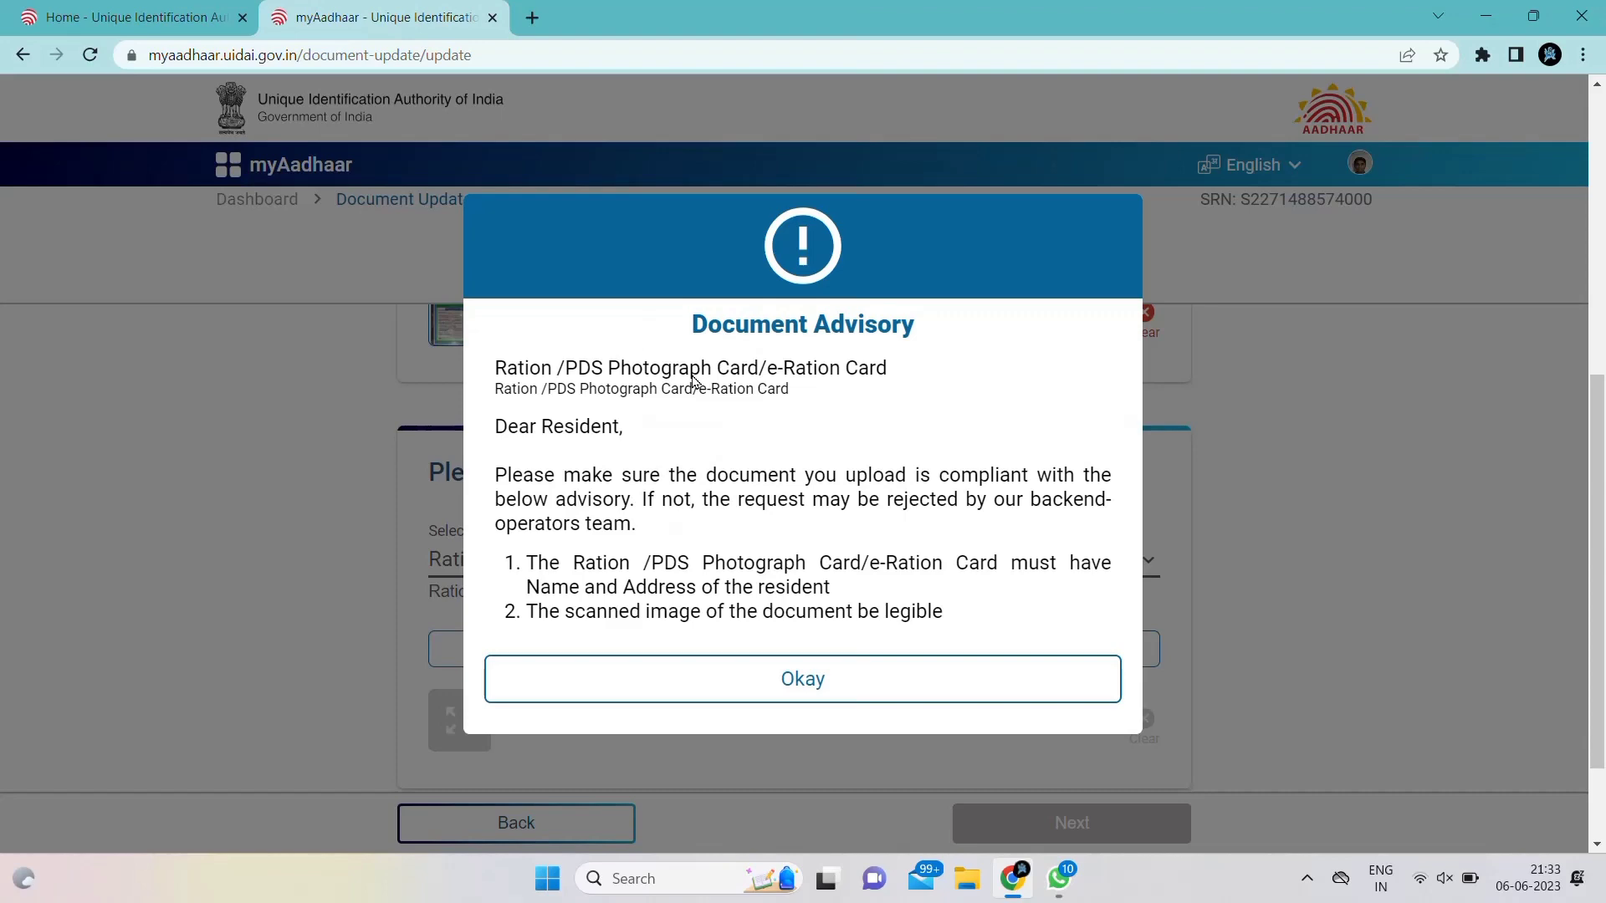
left_click(740, 678)
scroll(740, 679, "down", 2)
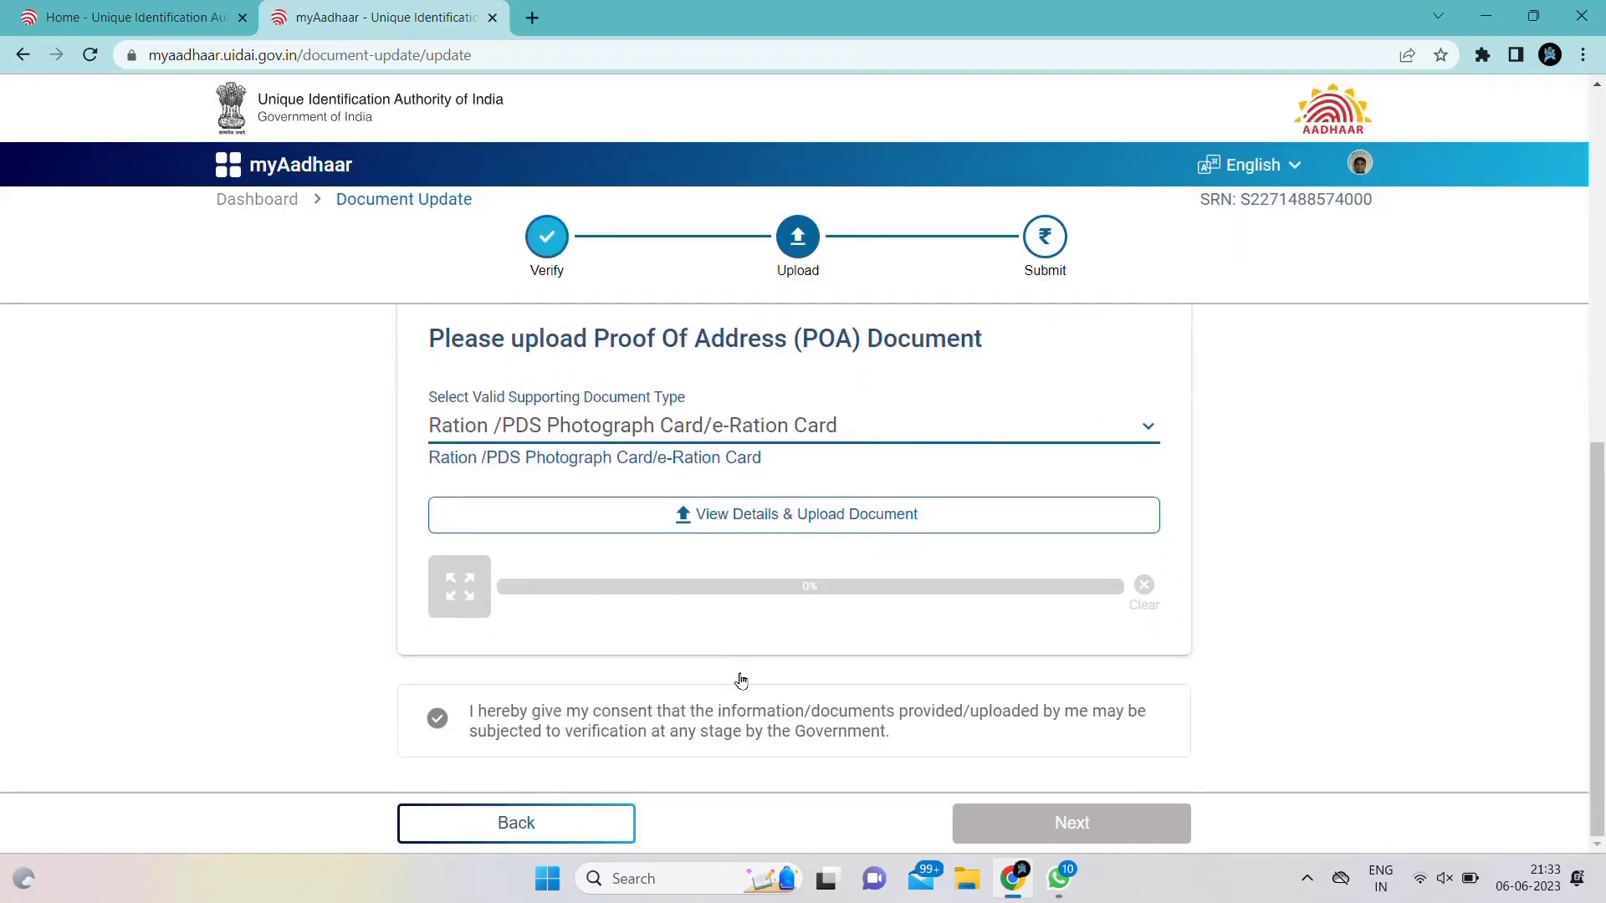
left_click(788, 517)
left_click(702, 541)
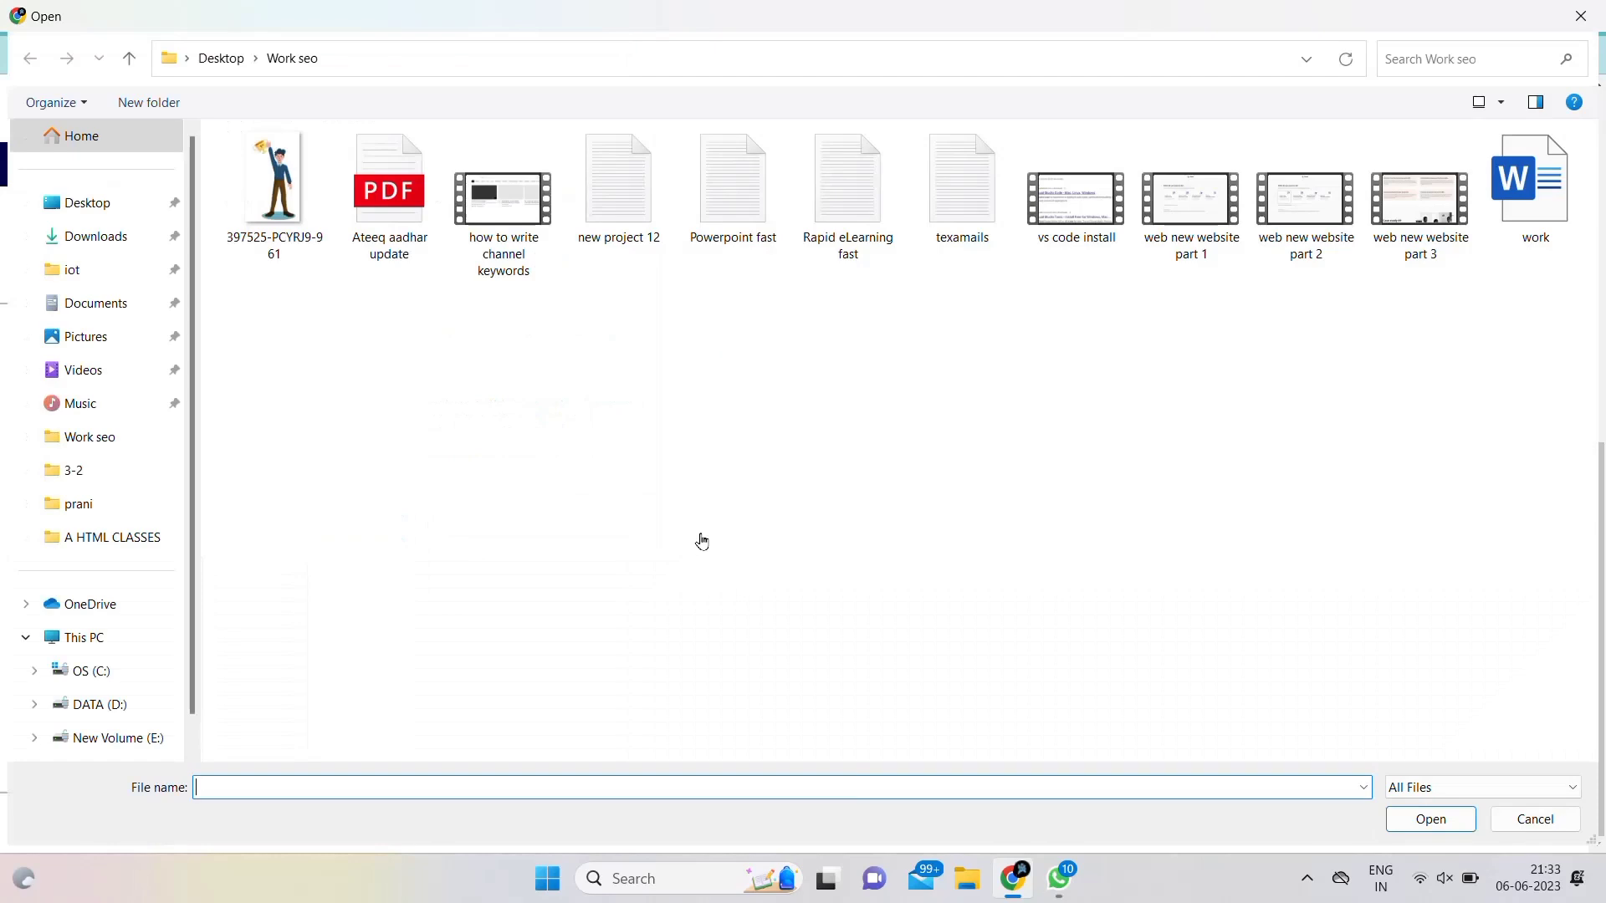
double_click(387, 211)
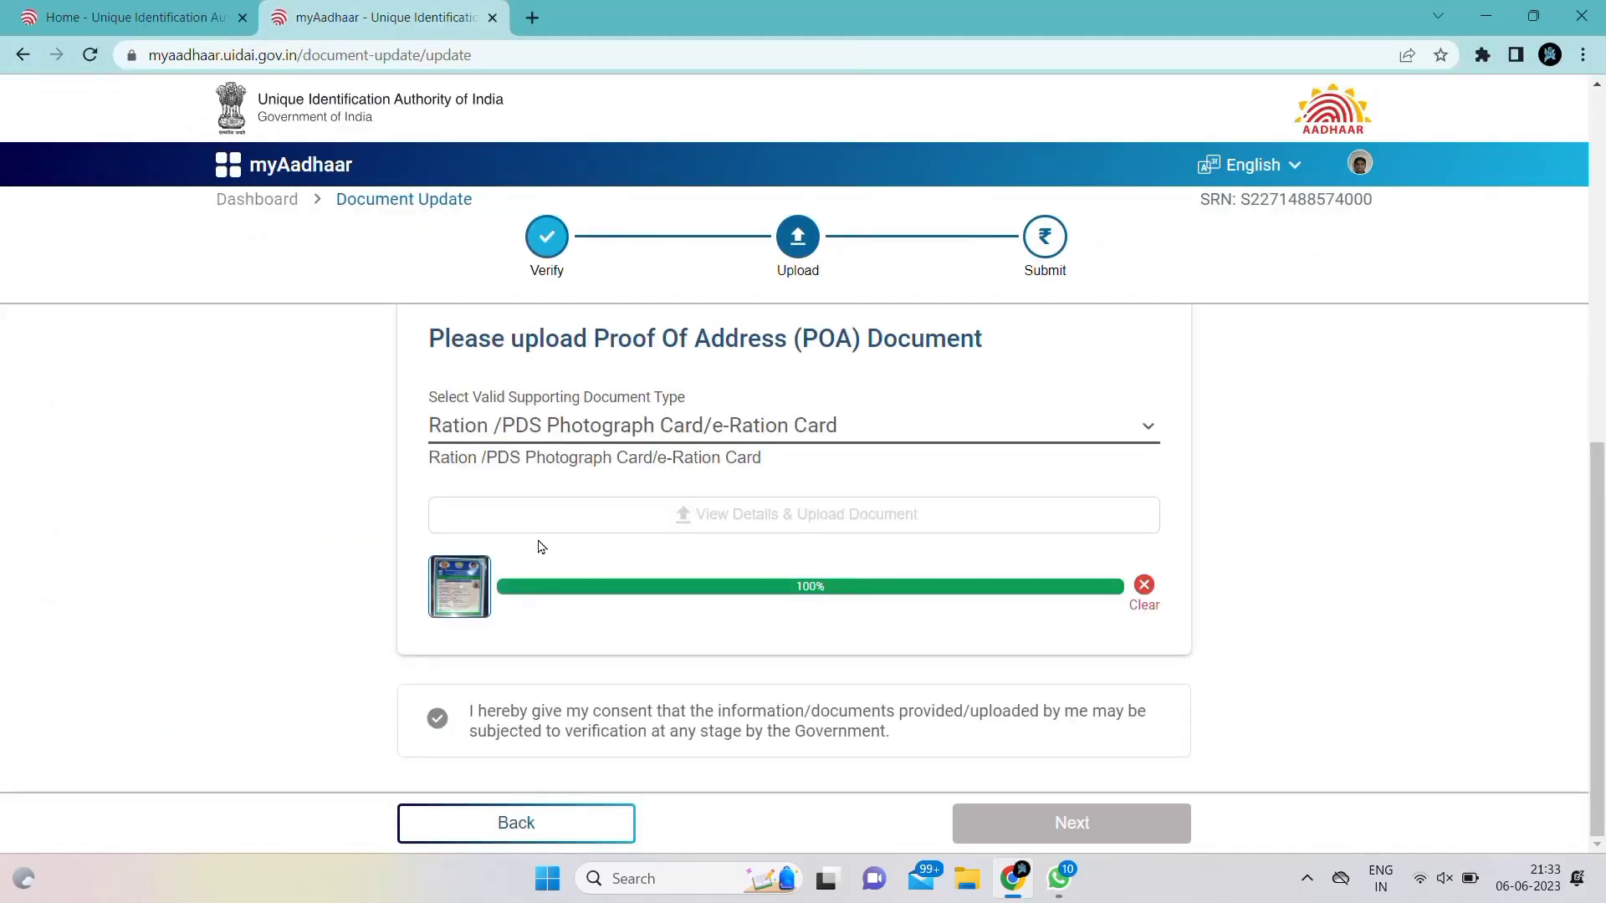
left_click(487, 712)
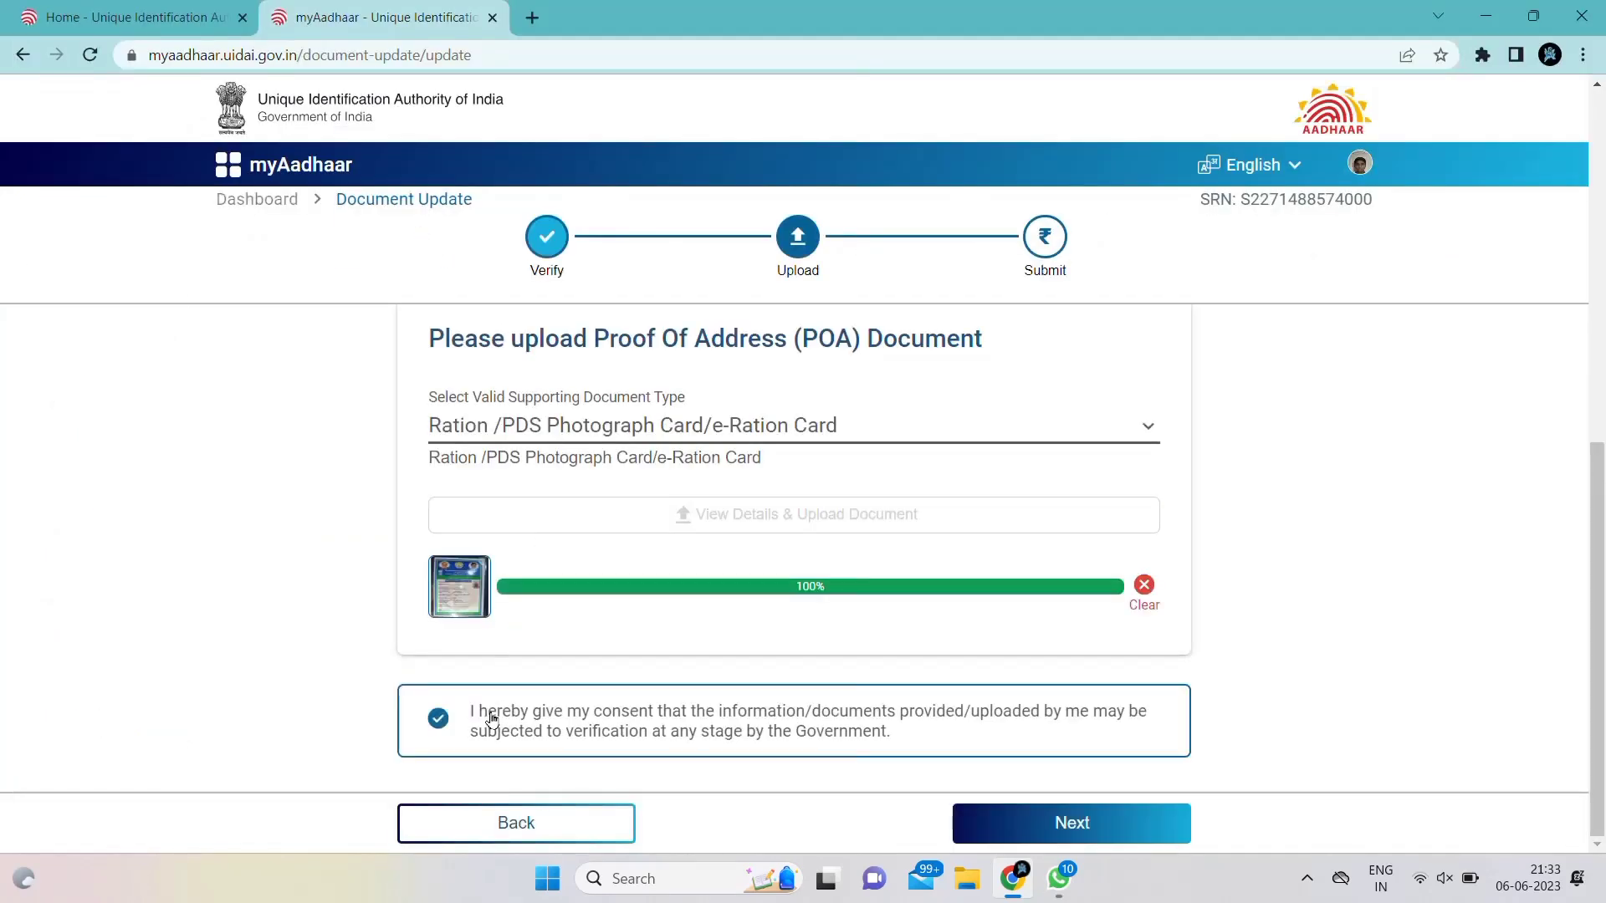
left_click(1044, 818)
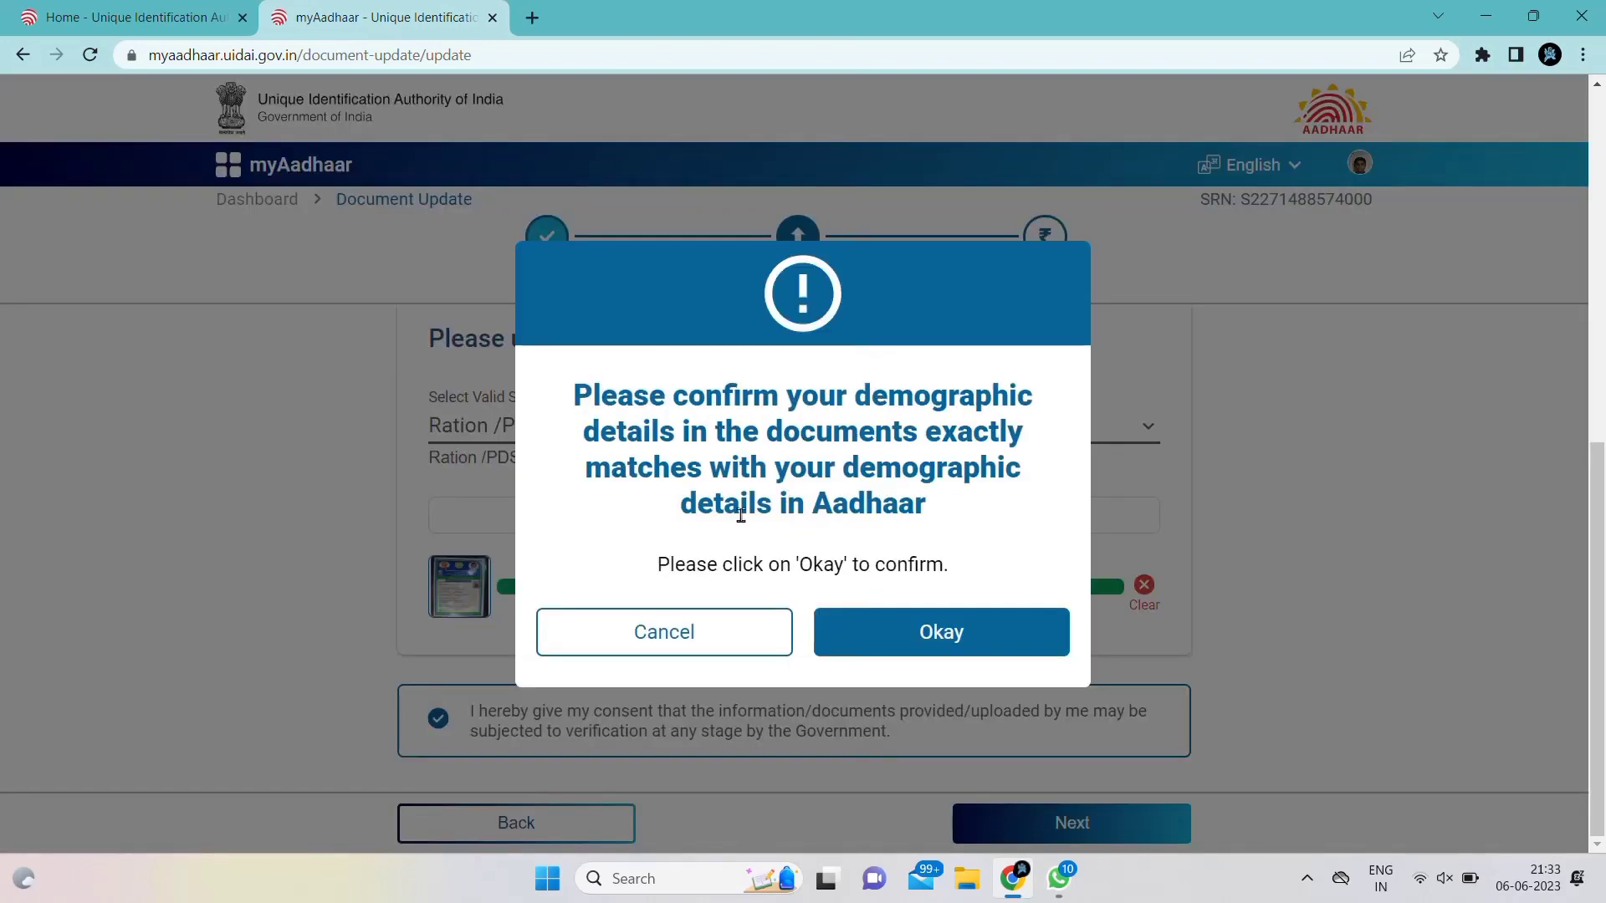
- Confirm the demographic details and submit the free ₹0 document update request
left_click(915, 637)
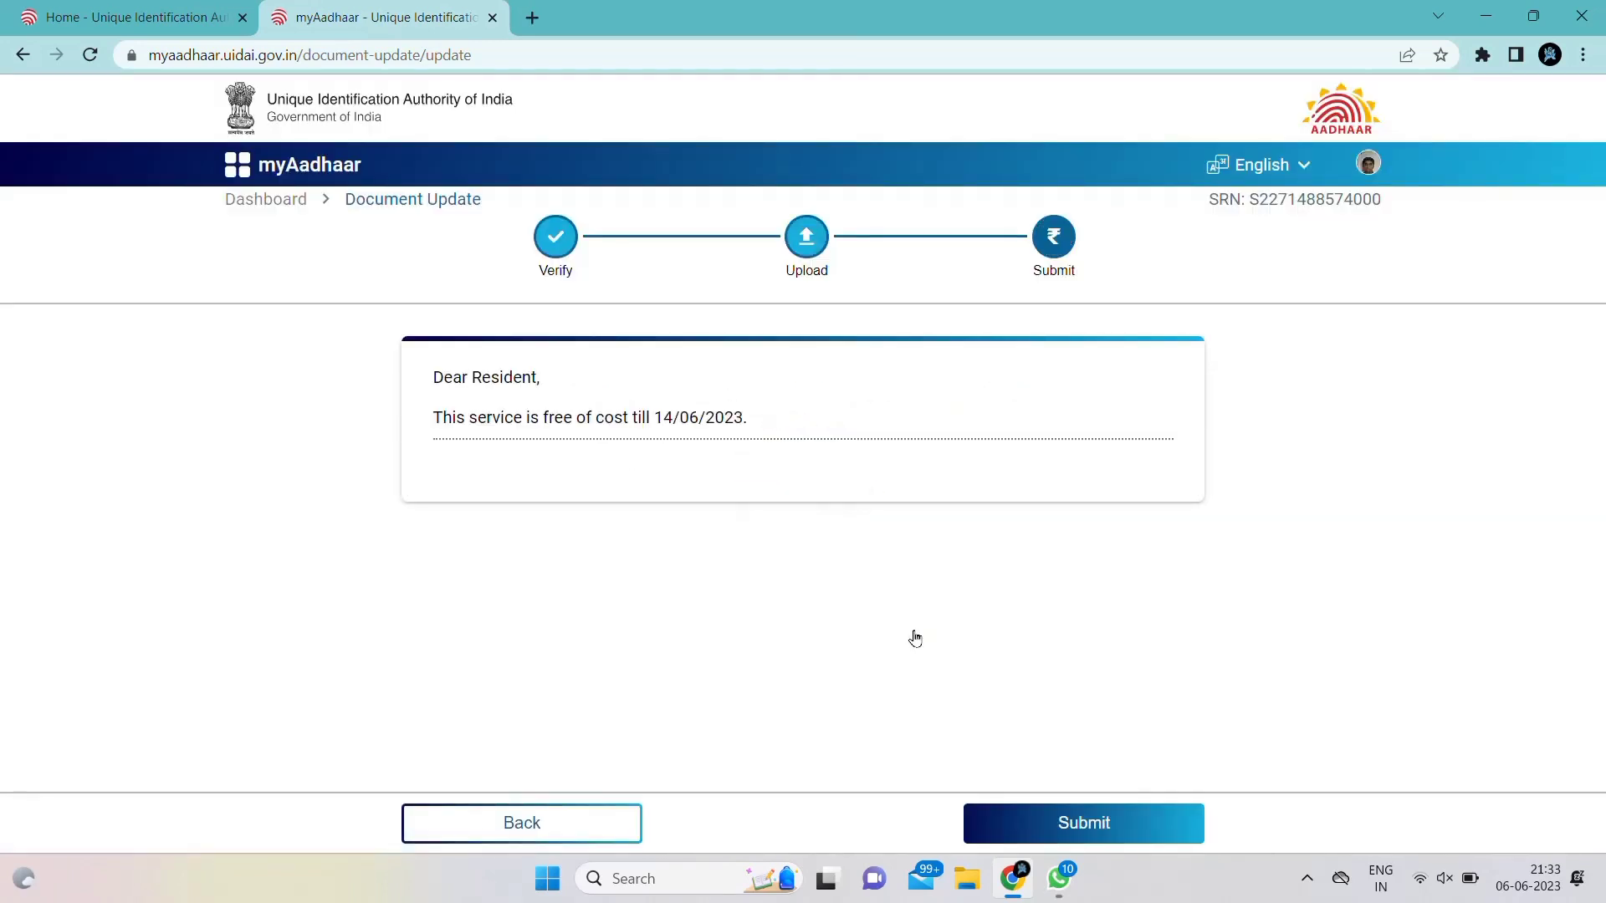
left_click(1015, 824)
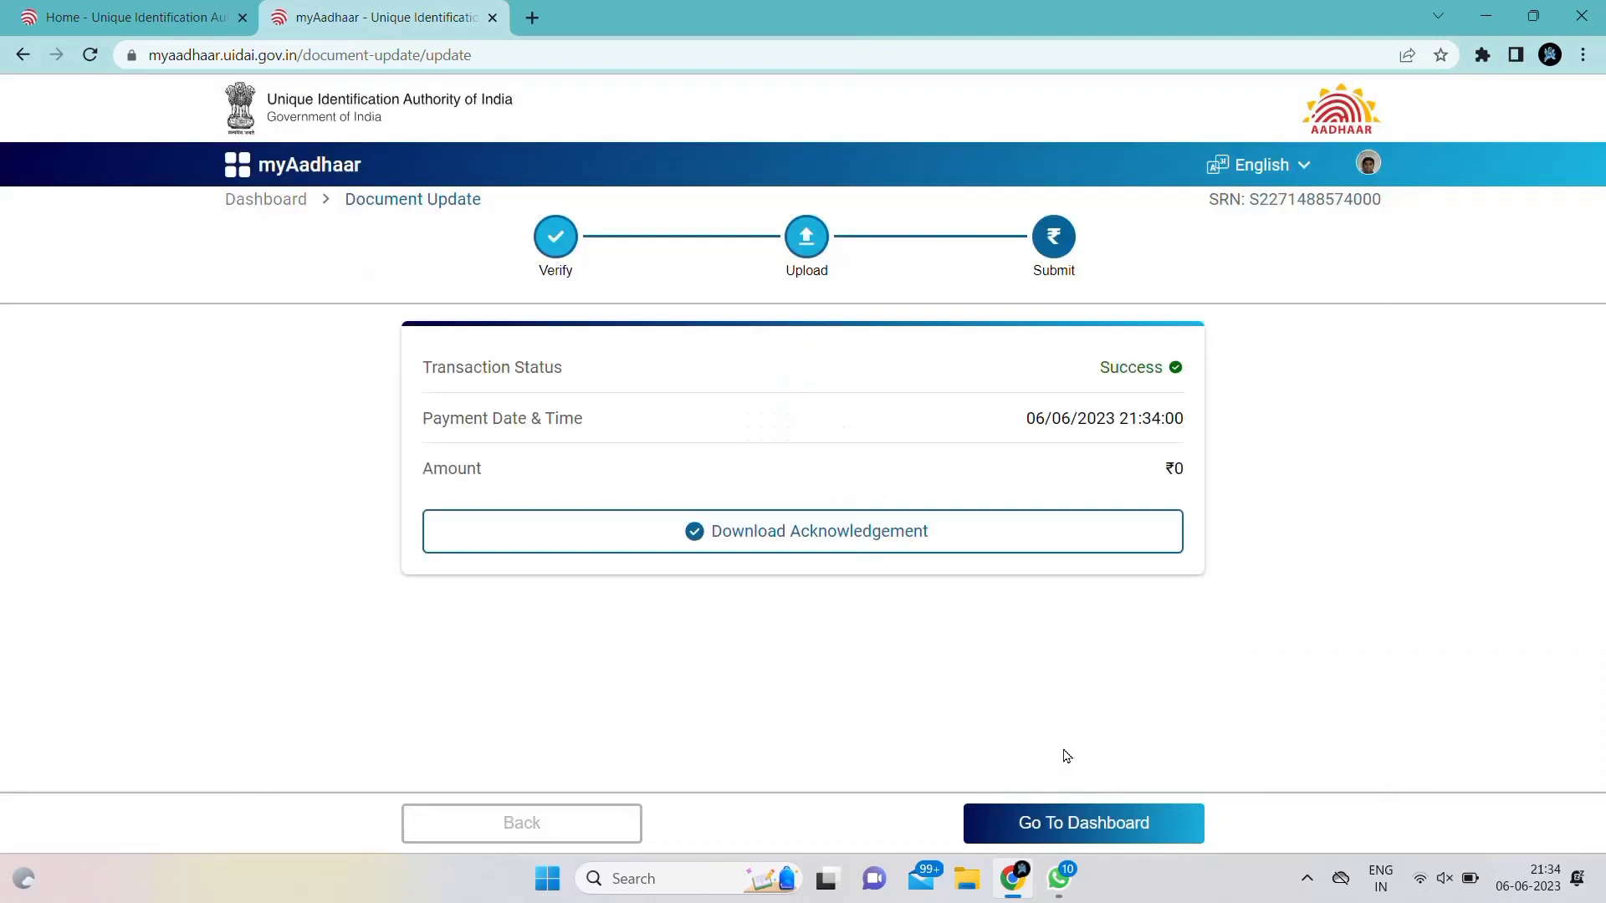
- Download the acknowledgement slip and open the downloaded PDF from Chrome's download bar
left_click(997, 543)
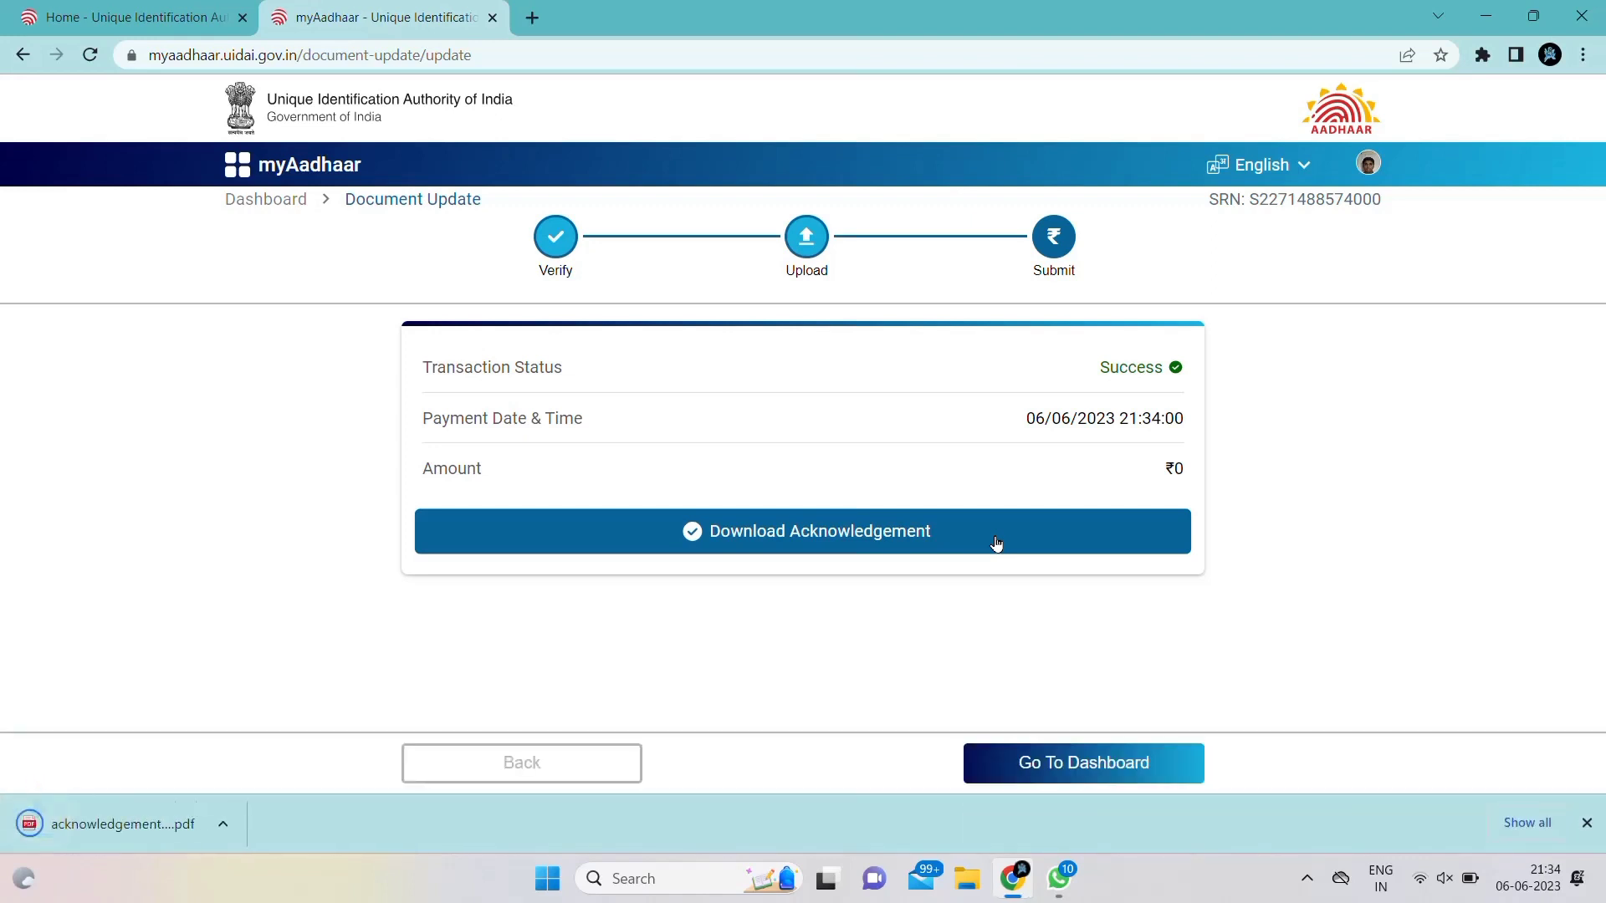
left_click(224, 826)
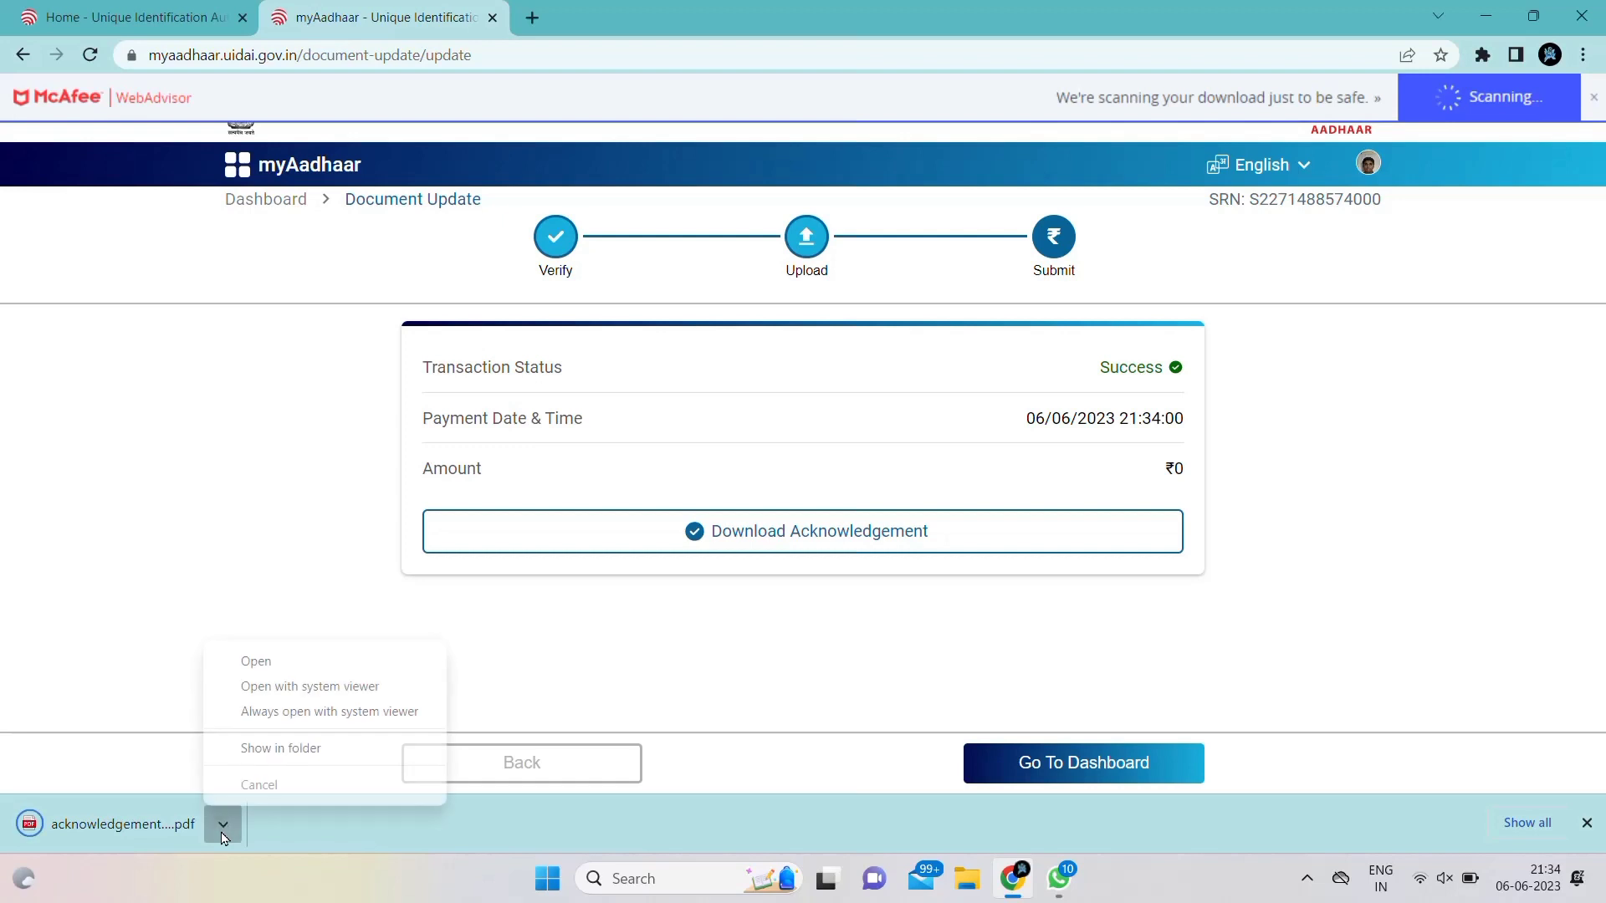
left_click(257, 661)
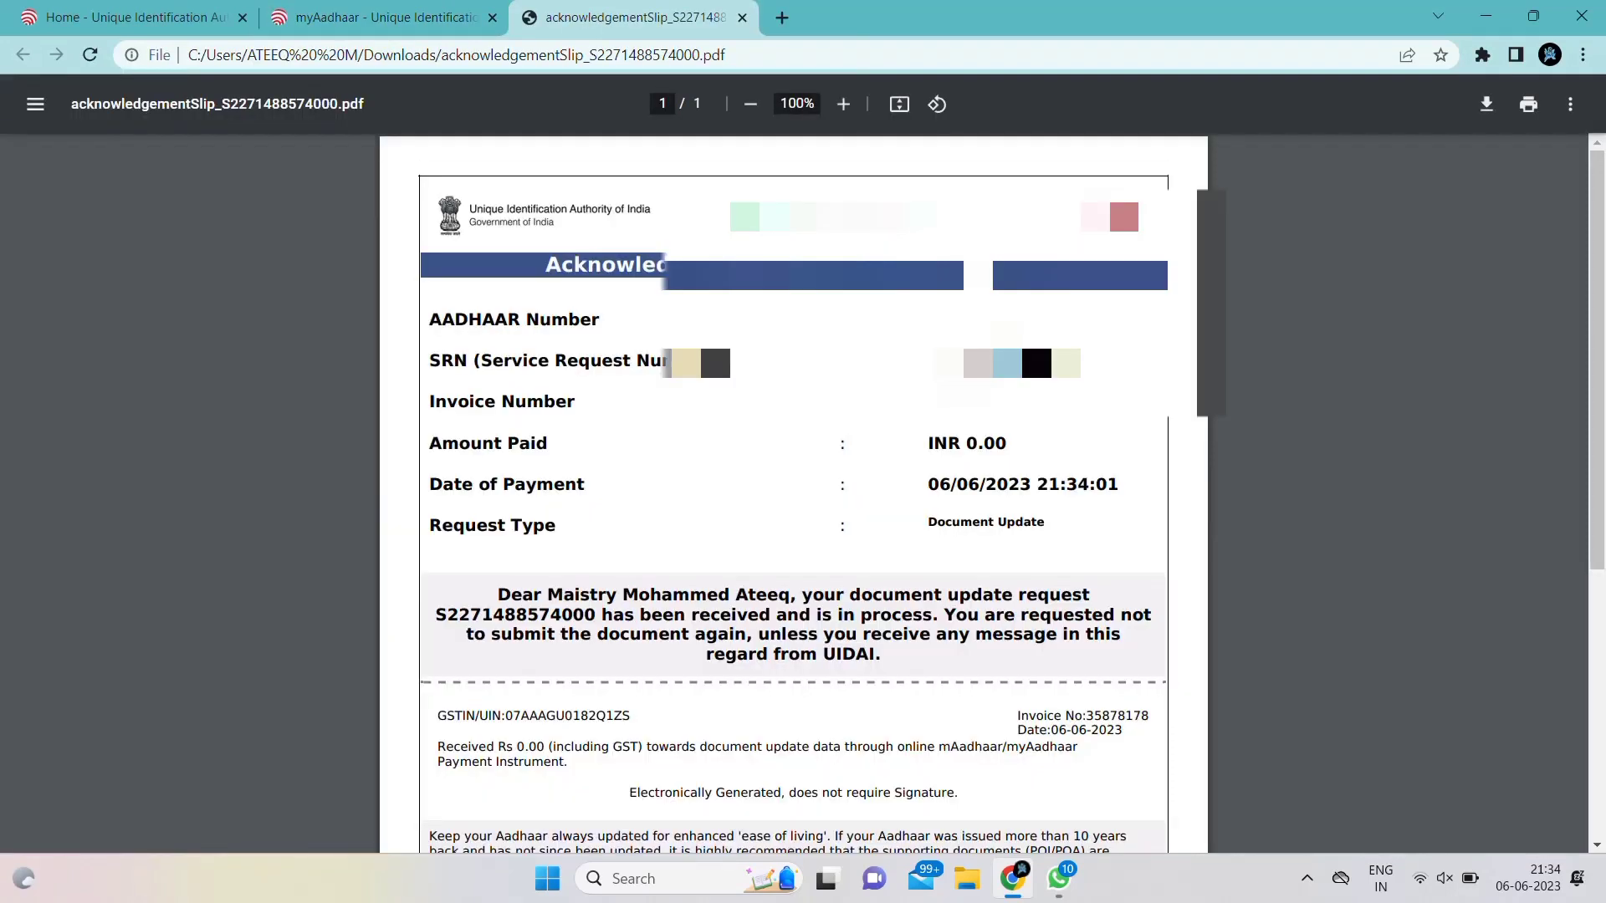
- Zoom the slip to 229% and scroll to read INR 0.00 paid, 06/06/2023, Document Update
scroll(960, 419, "up", 5, "ctrl")
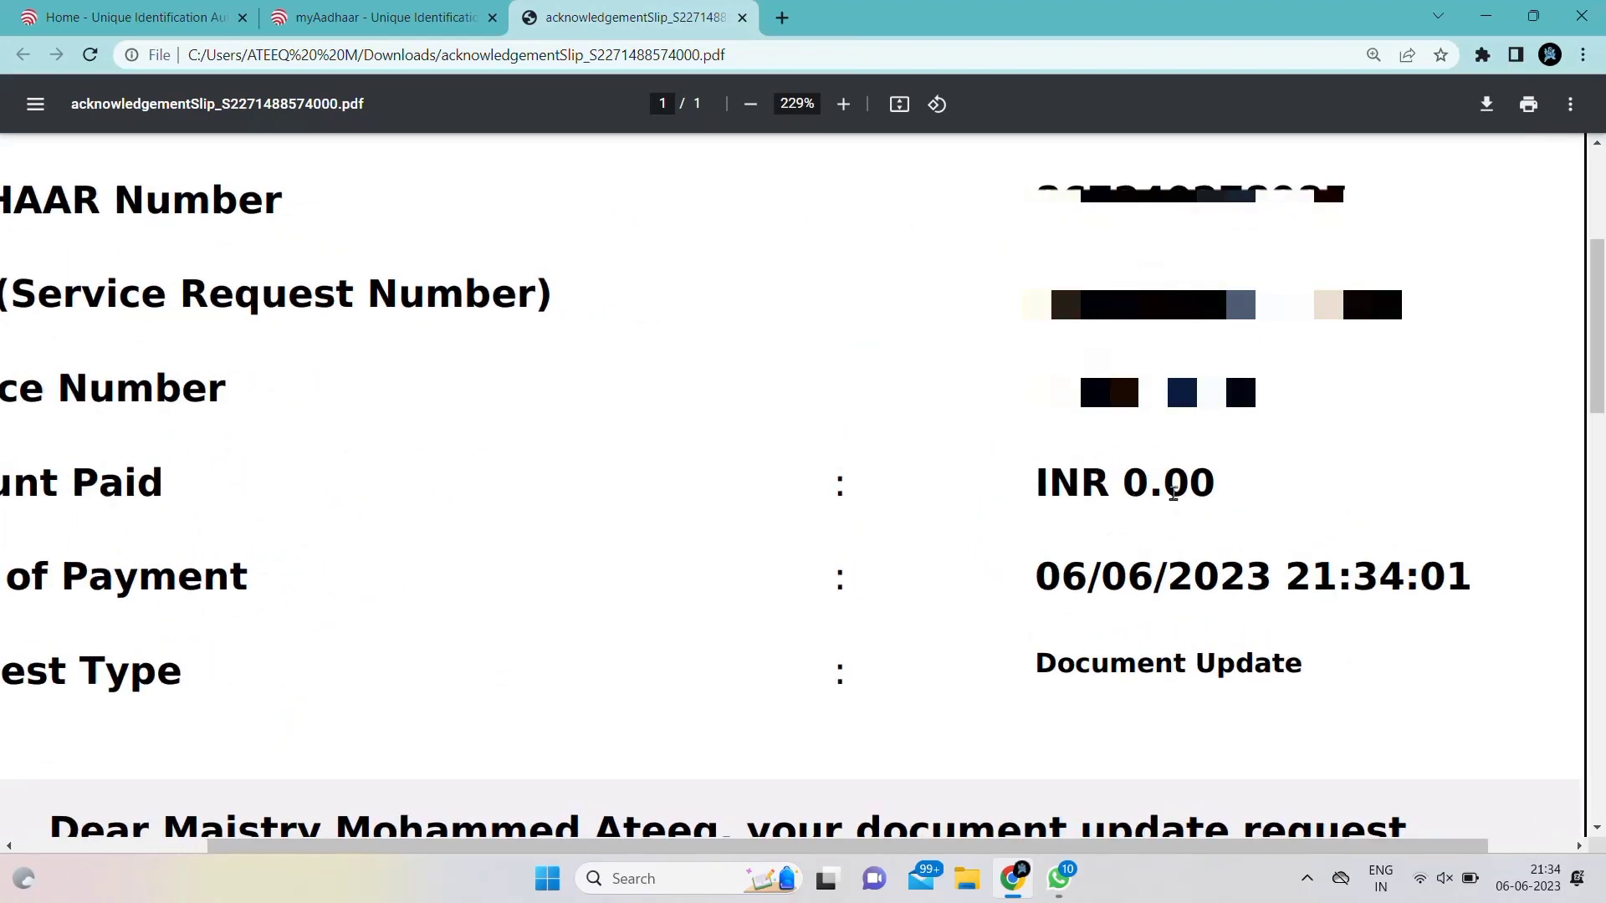
scroll(1174, 494, "right", 1)
scroll(1174, 494, "left", 4)
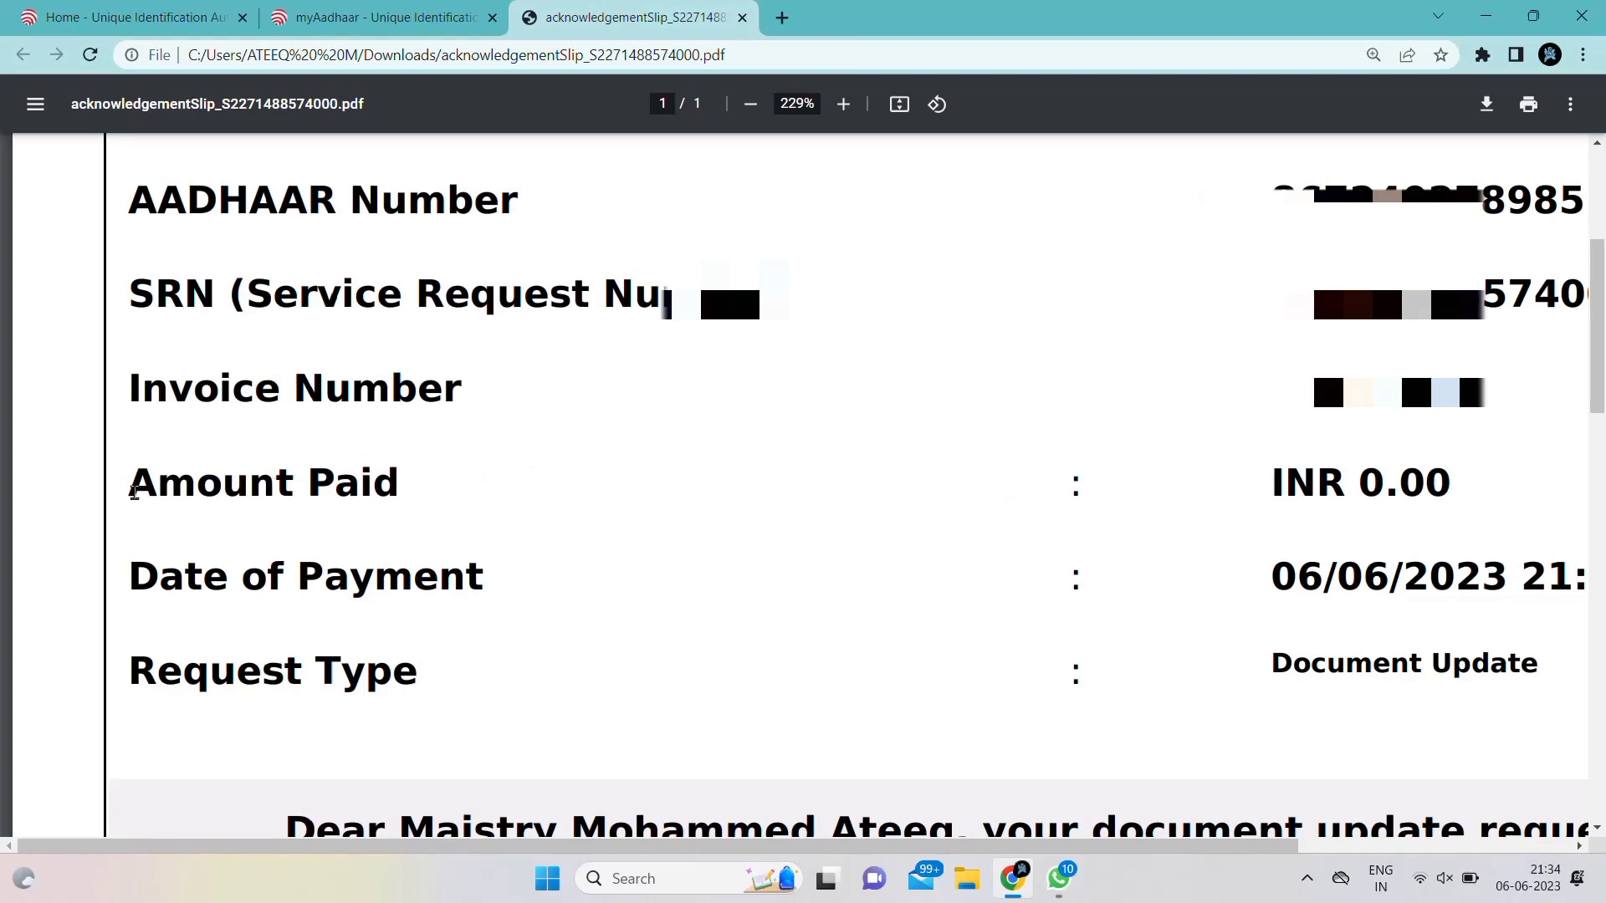
left_click_drag(133, 494, 387, 502)
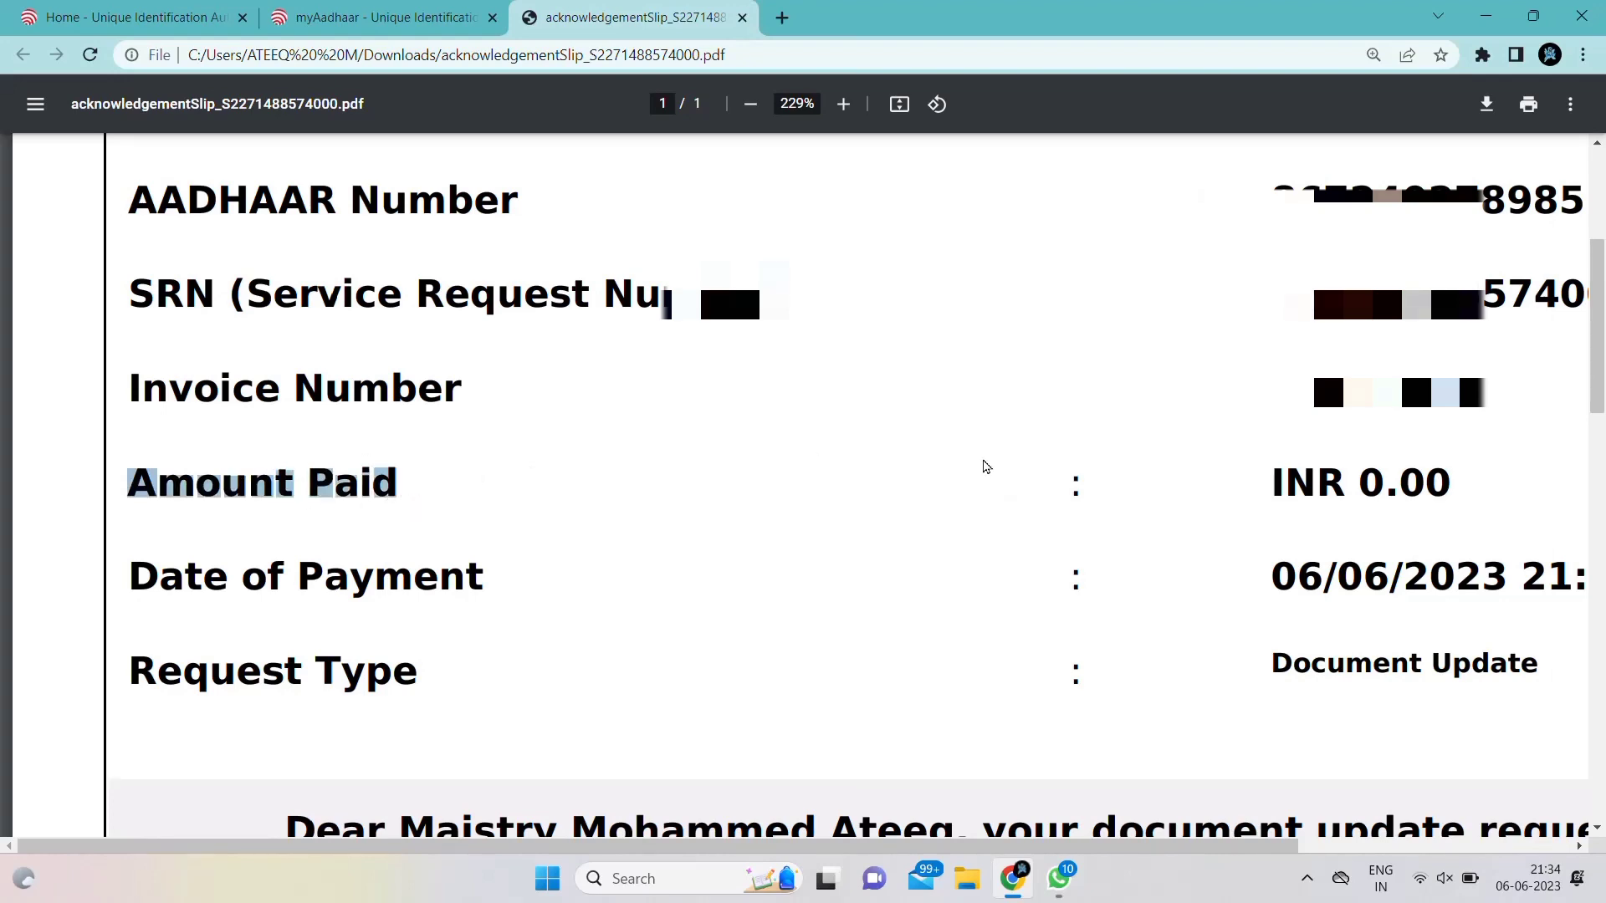
scroll(985, 466, "right", 3)
scroll(986, 466, "right", 1)
scroll(986, 466, "down", 2)
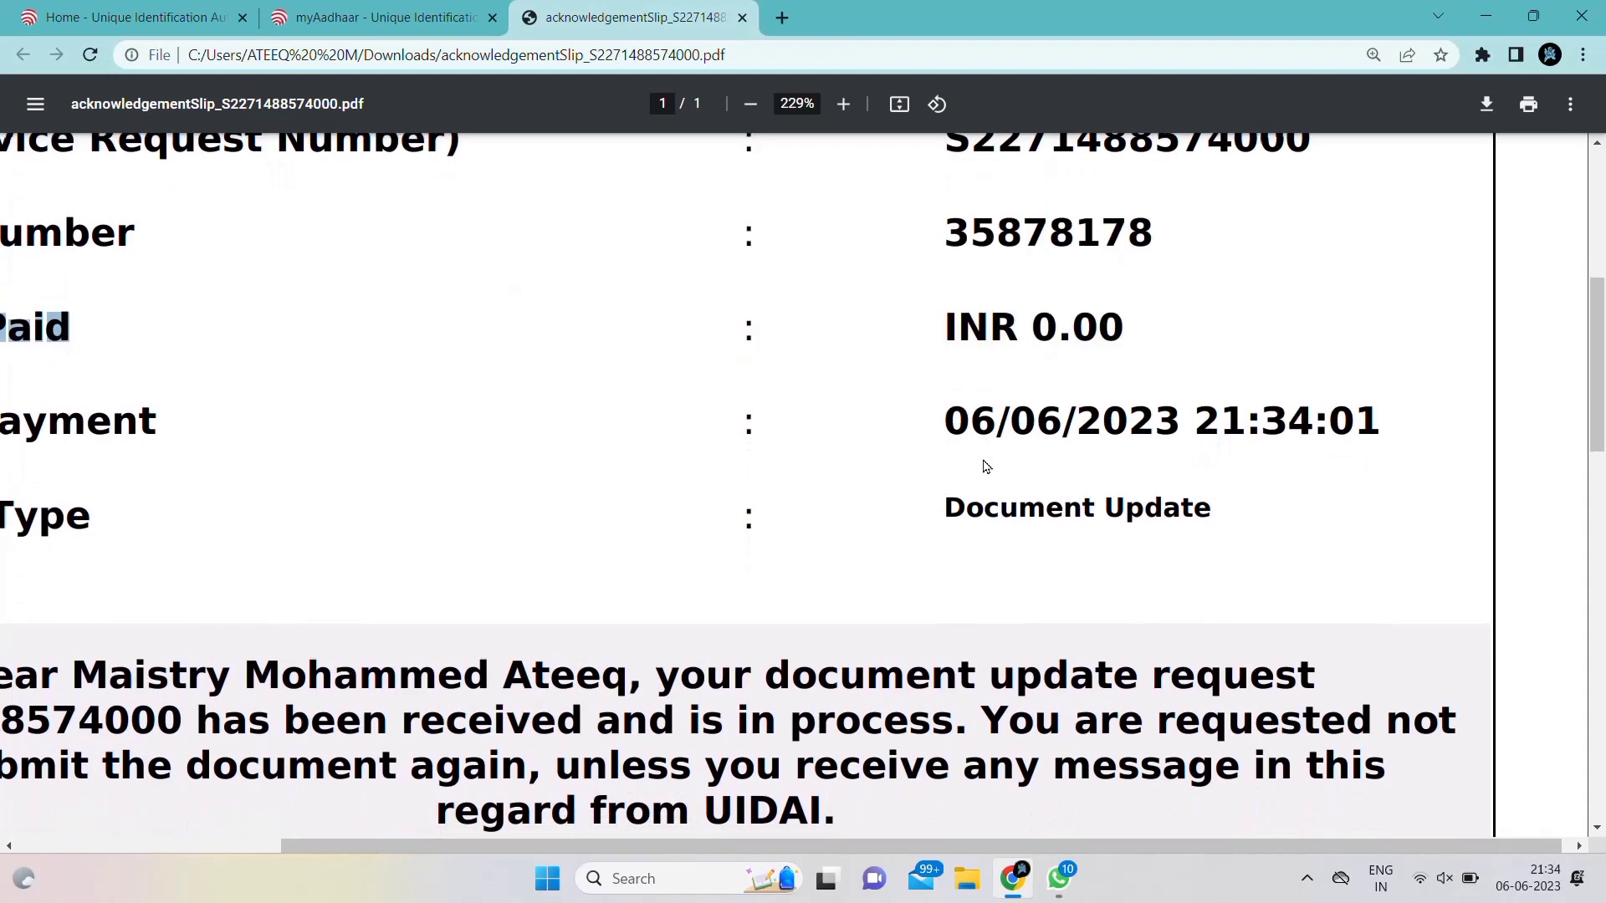
scroll(986, 466, "up", 1)
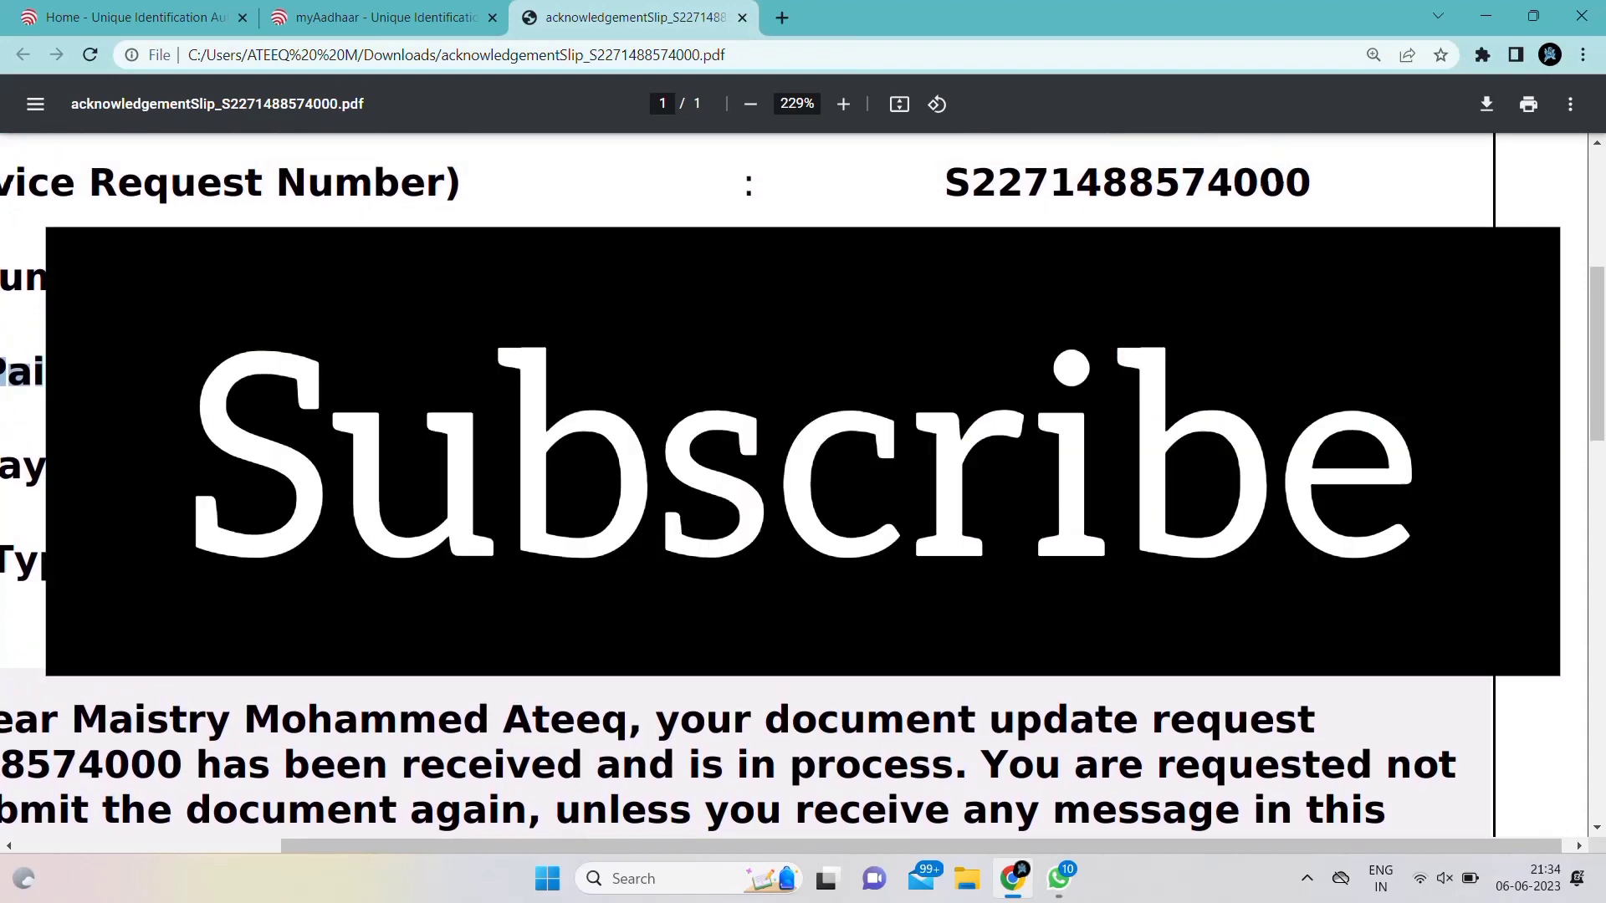